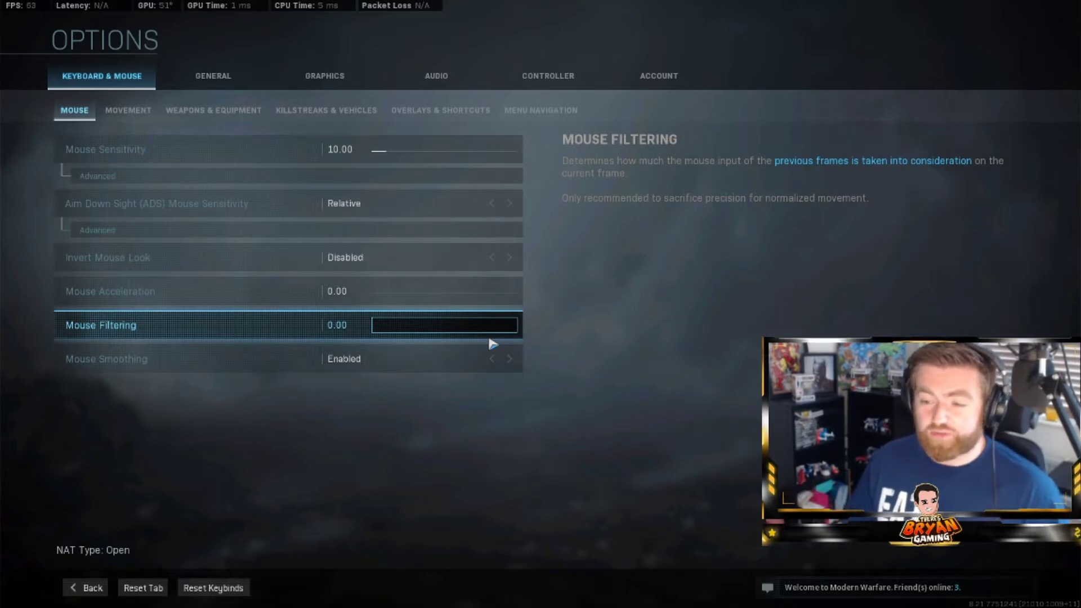
Look over the Weapons & Equipment settings and the general settings, from the advanced Field of View options through the telemetry section.
{"action": "left_click", "coordinate": [128, 110]}
{"action": "left_click", "coordinate": [214, 110]}
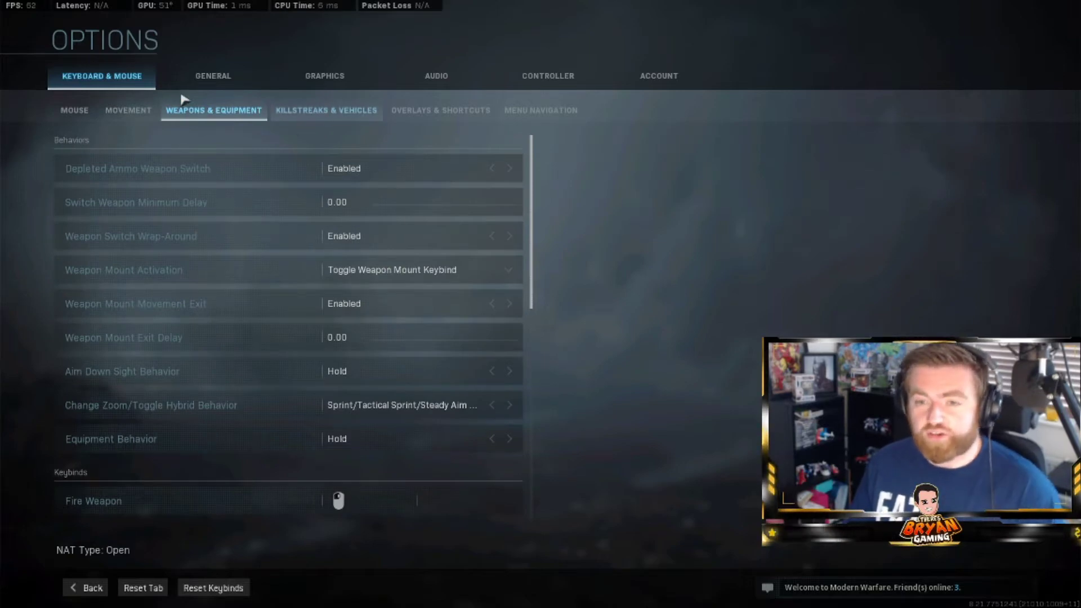
{"action": "left_click", "coordinate": [214, 81]}
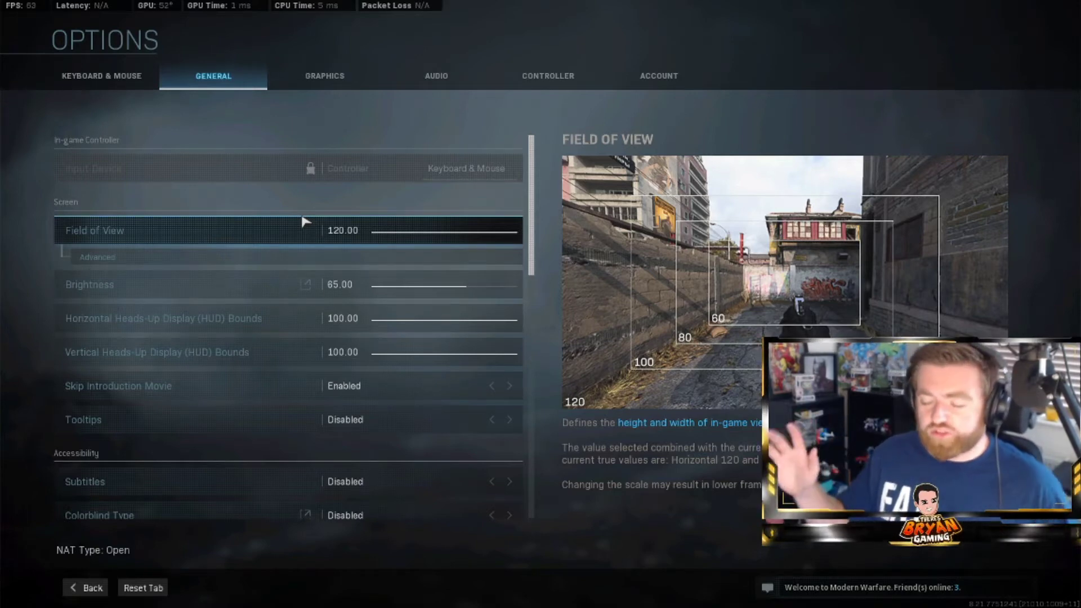
{"action": "left_click", "coordinate": [266, 256]}
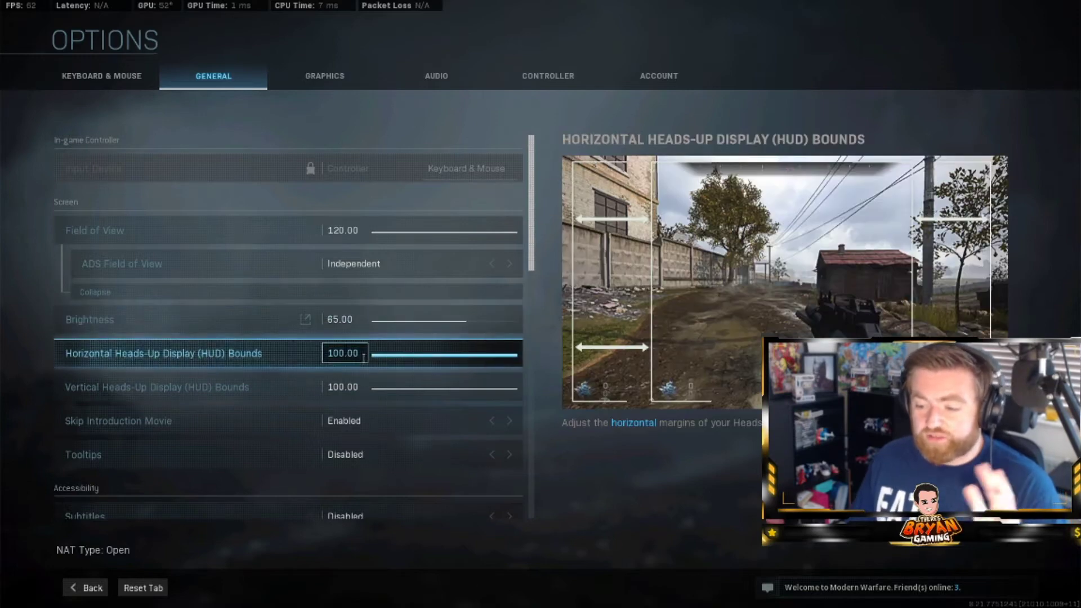
{"action": "scroll", "coordinate": [363, 357], "scroll_direction": "down", "scroll_amount": 2}
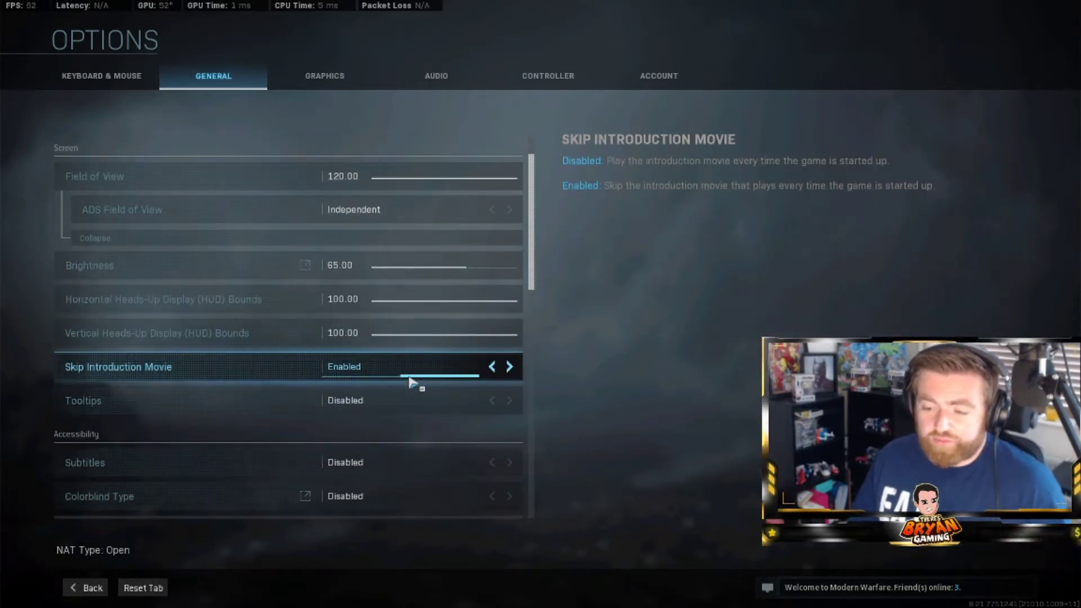
{"action": "scroll", "coordinate": [410, 383], "scroll_direction": "down", "scroll_amount": 3}
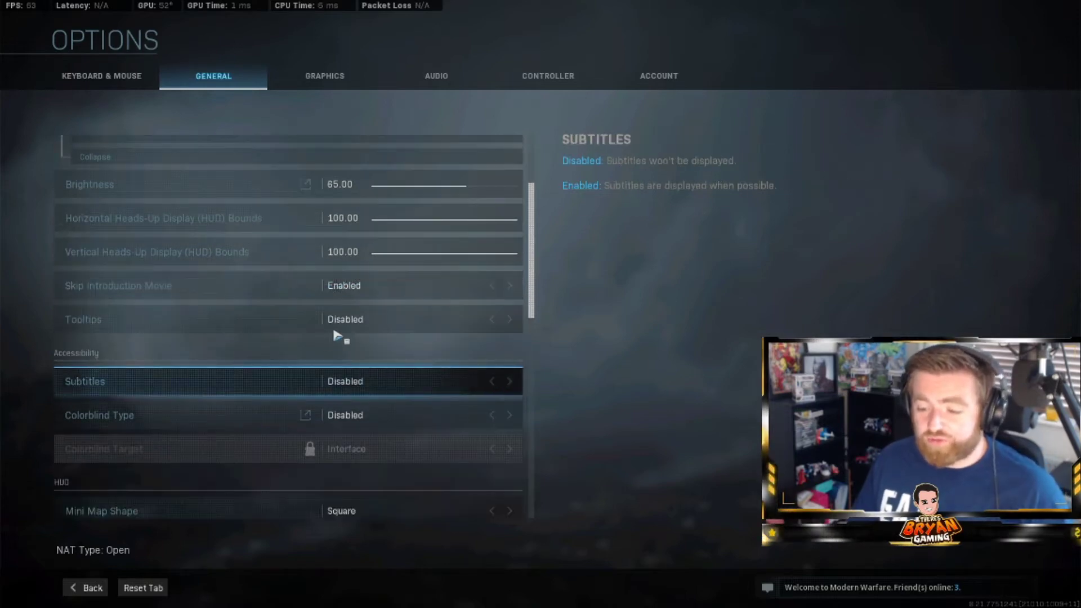
{"action": "scroll", "coordinate": [337, 337], "scroll_direction": "down", "scroll_amount": 7}
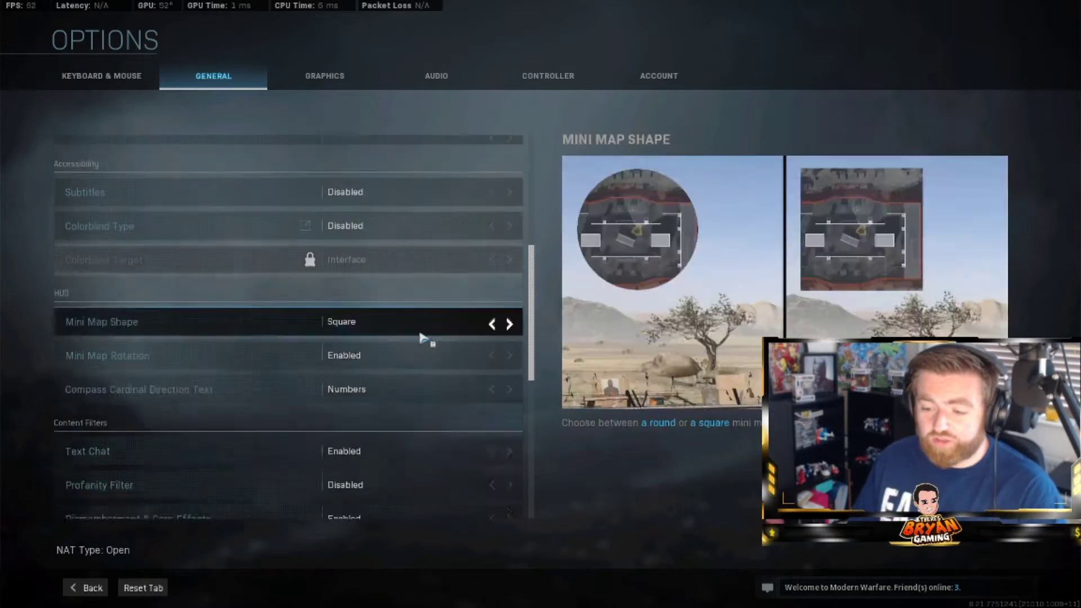
{"action": "scroll", "coordinate": [423, 338], "scroll_direction": "down", "scroll_amount": 2}
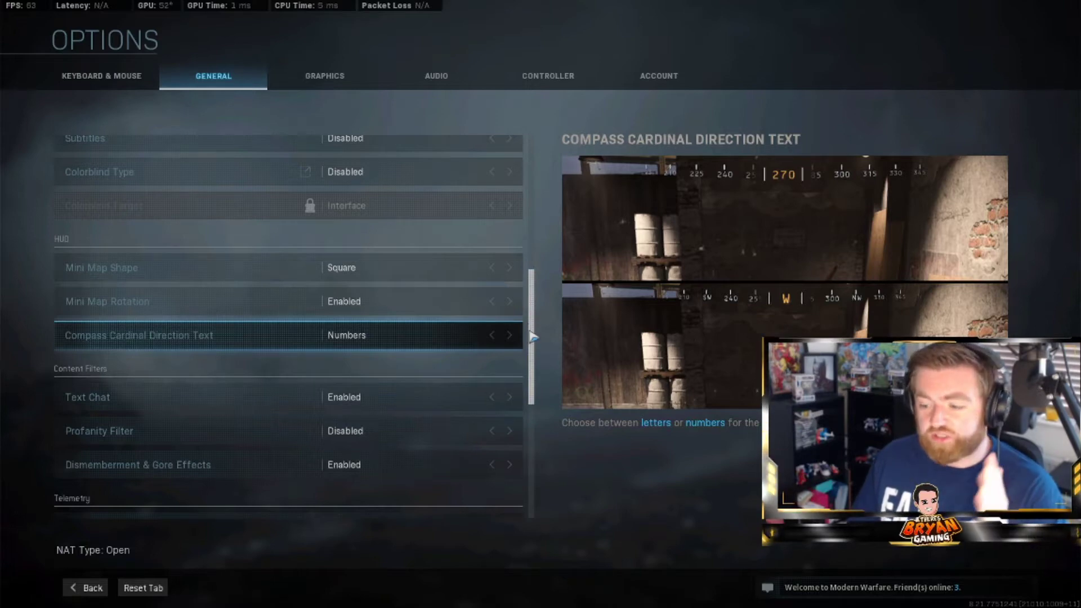
{"action": "scroll", "coordinate": [434, 340], "scroll_direction": "down", "scroll_amount": 5}
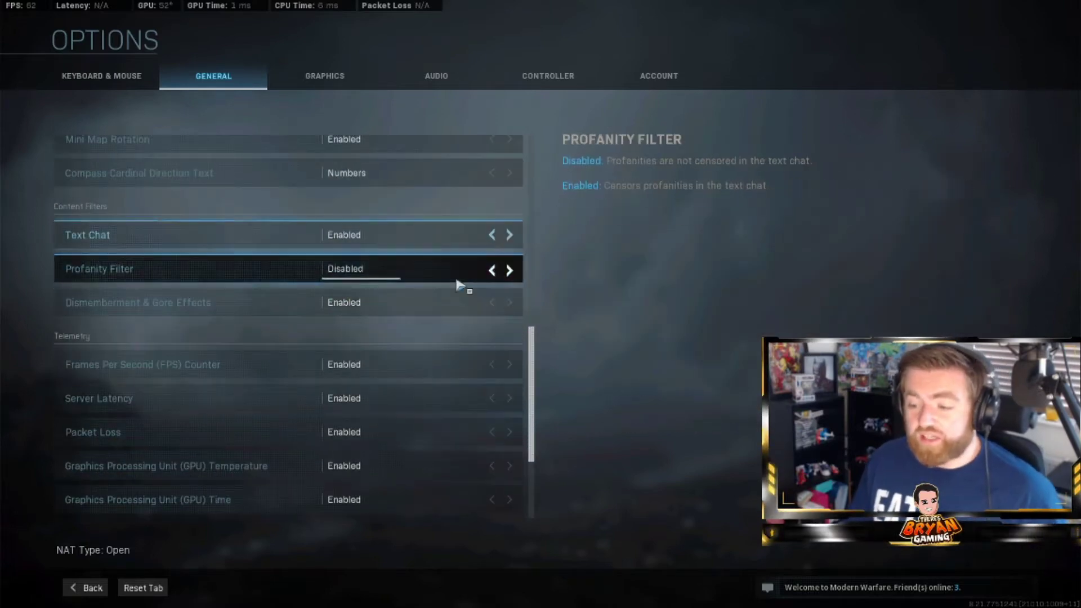
{"action": "scroll", "coordinate": [428, 332], "scroll_direction": "down", "scroll_amount": 3}
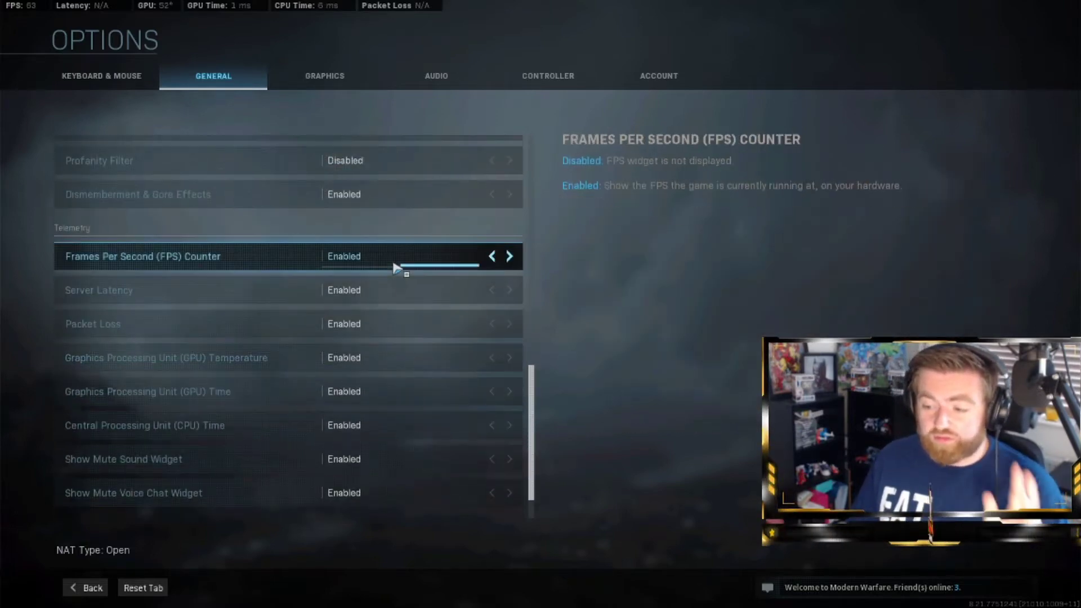
{"action": "scroll", "coordinate": [423, 304], "scroll_direction": "down", "scroll_amount": 1}
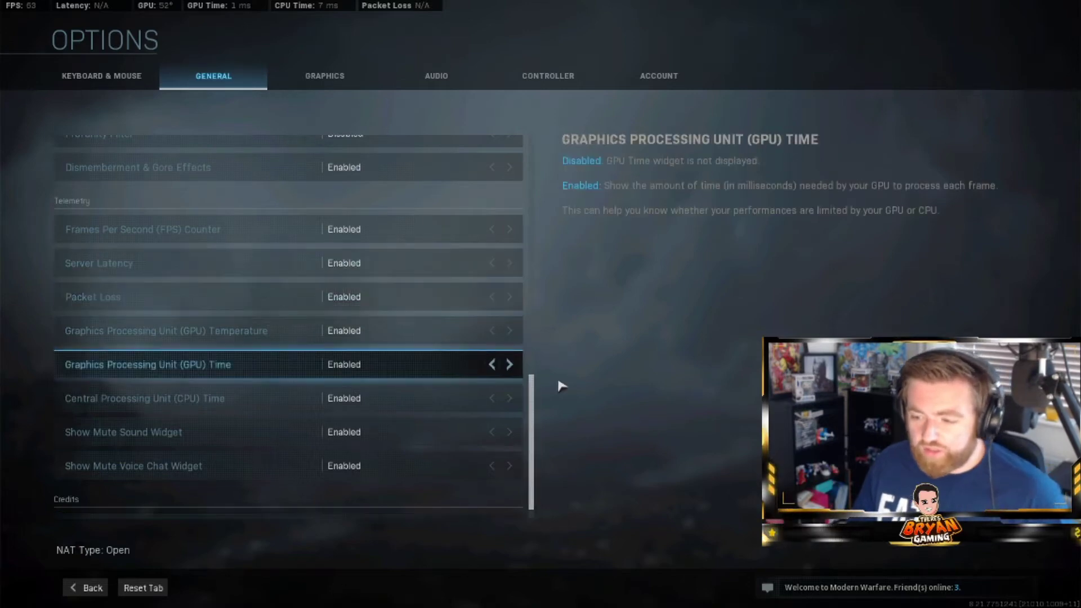
{"action": "scroll", "coordinate": [450, 405], "scroll_direction": "down", "scroll_amount": 1}
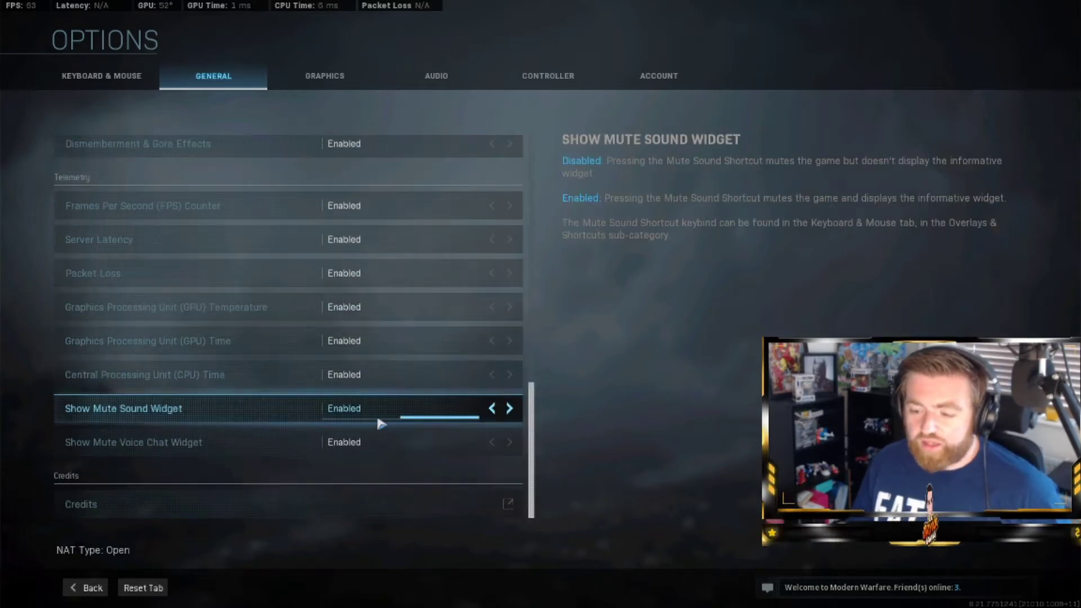
Review the graphics display settings, including the available display modes, render resolution and V-Sync.
{"action": "left_click", "coordinate": [336, 85]}
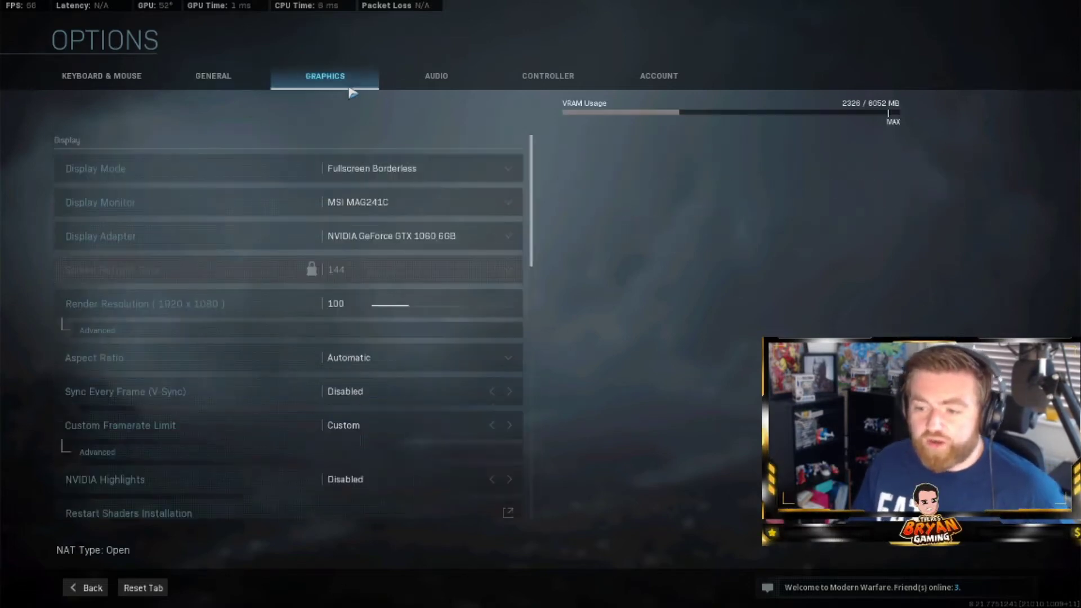
{"action": "left_click", "coordinate": [421, 176]}
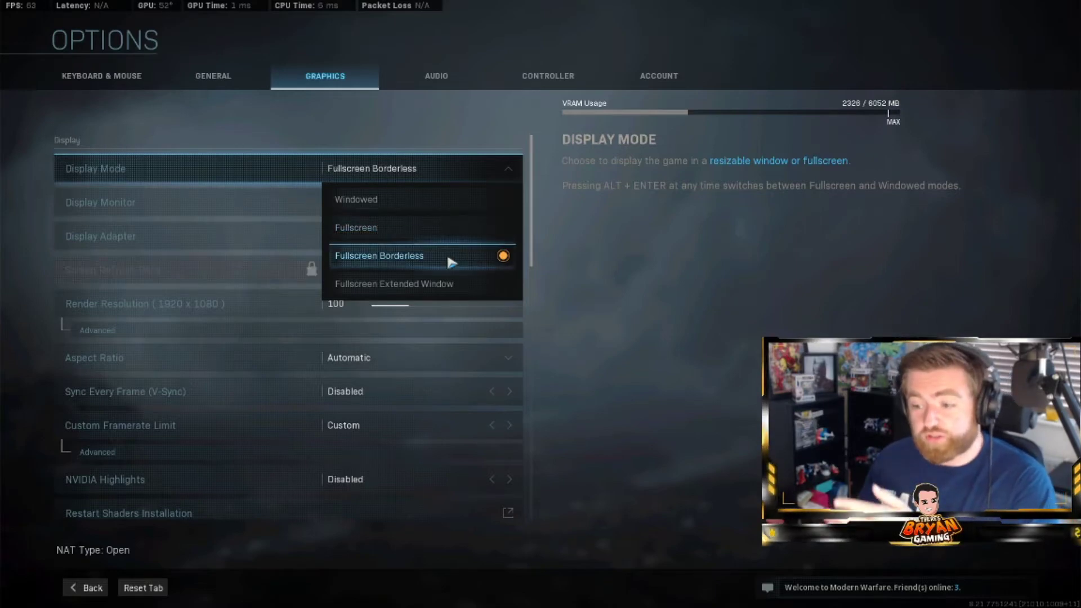
{"action": "left_click", "coordinate": [671, 268]}
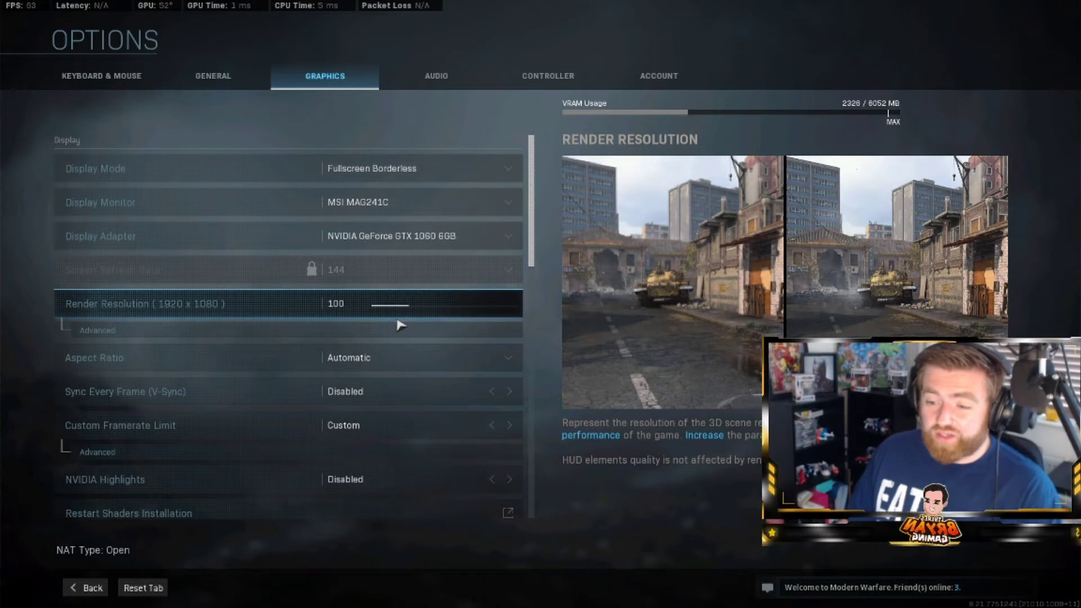
{"action": "scroll", "coordinate": [402, 332], "scroll_direction": "down", "scroll_amount": 1}
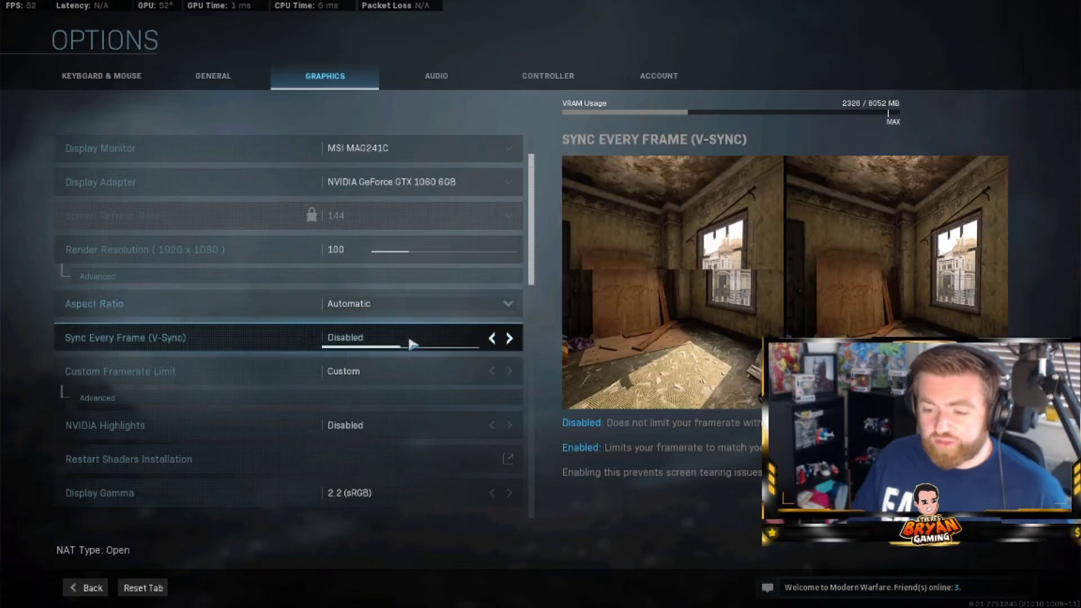
{"action": "scroll", "coordinate": [394, 355], "scroll_direction": "down", "scroll_amount": 1}
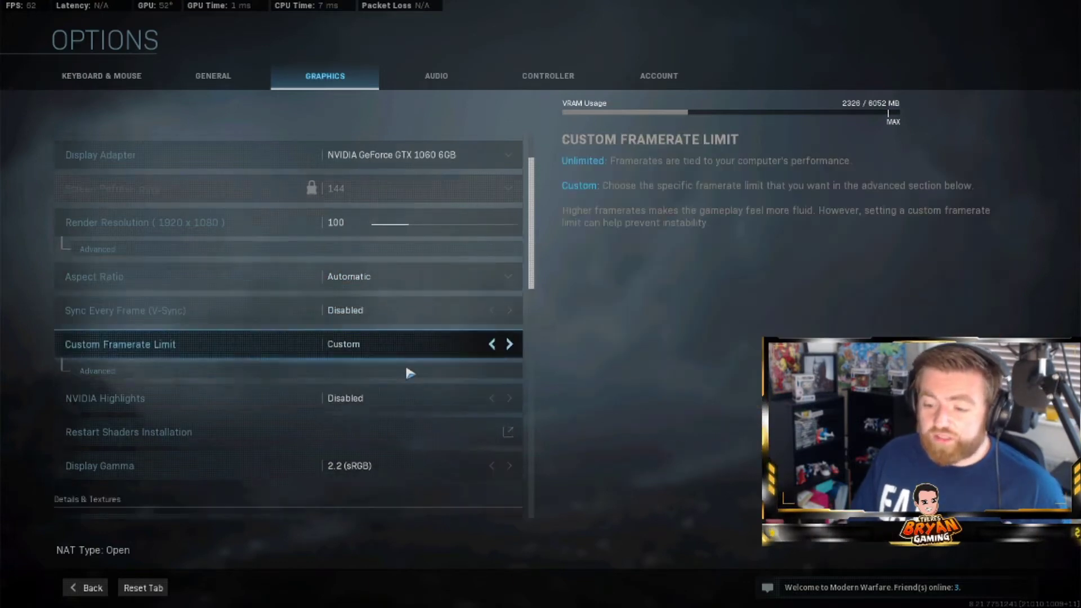
Expand the advanced custom framerate limits and review them along with NVIDIA Highlights, shader installation, display gamma and texture resolution.
{"action": "left_click", "coordinate": [234, 363]}
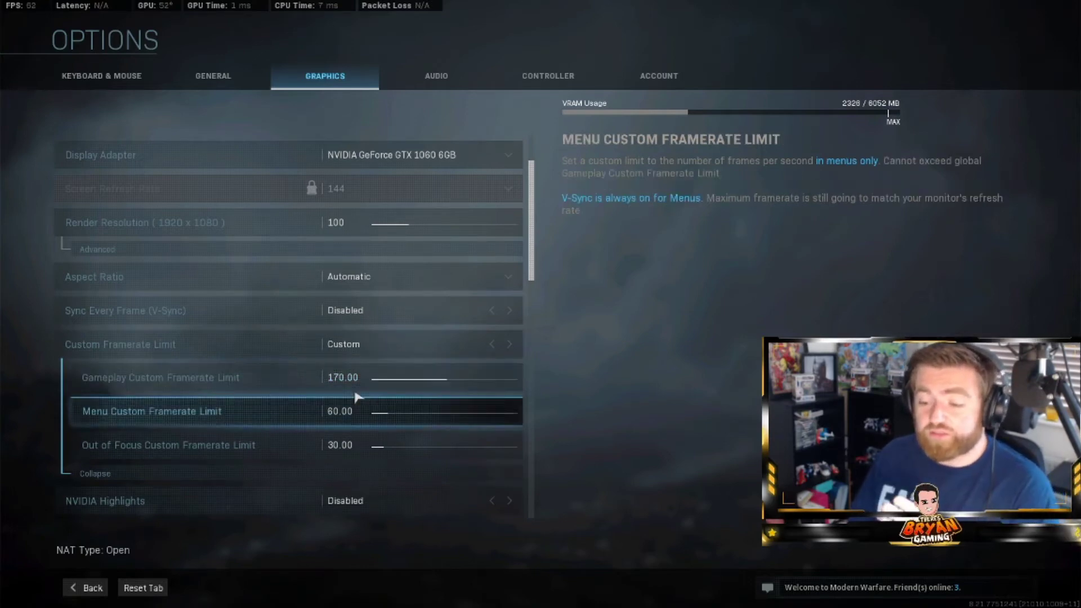
{"action": "left_click", "coordinate": [365, 378]}
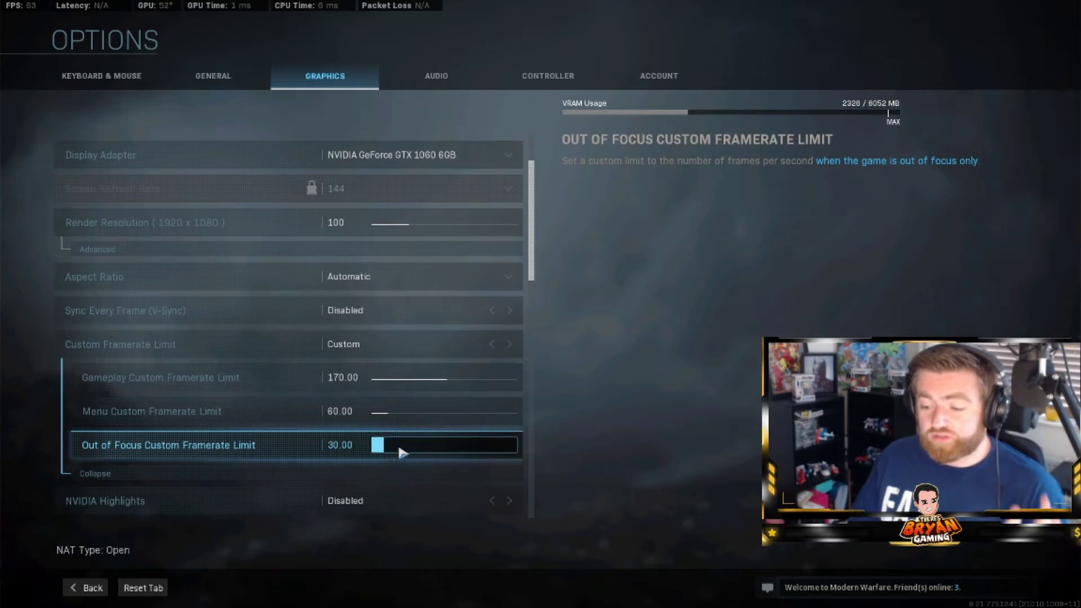
{"action": "scroll", "coordinate": [372, 416], "scroll_direction": "down", "scroll_amount": 1}
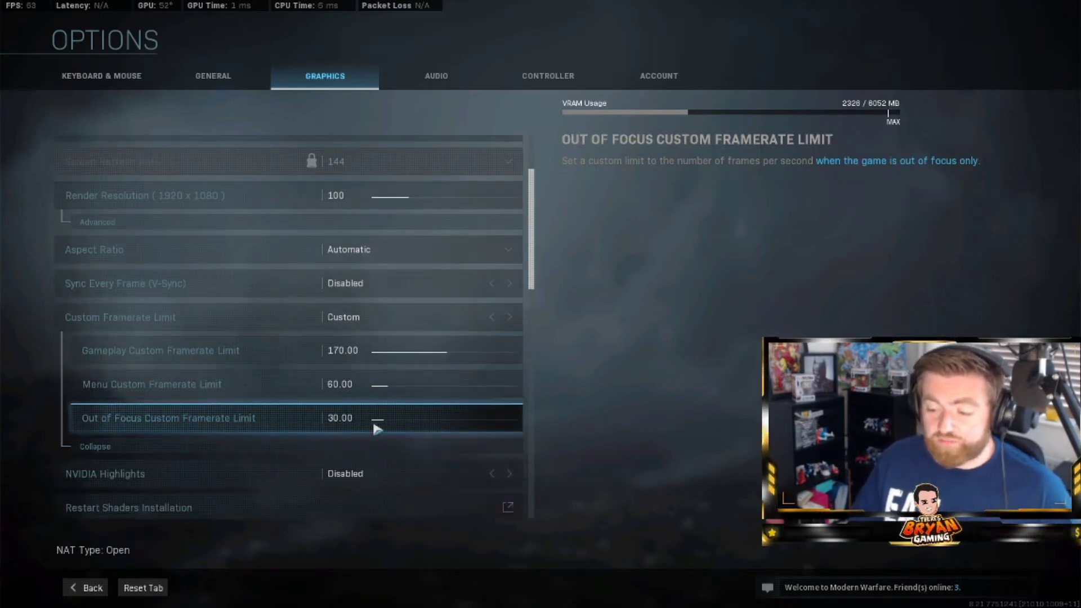
{"action": "scroll", "coordinate": [376, 428], "scroll_direction": "down", "scroll_amount": 3}
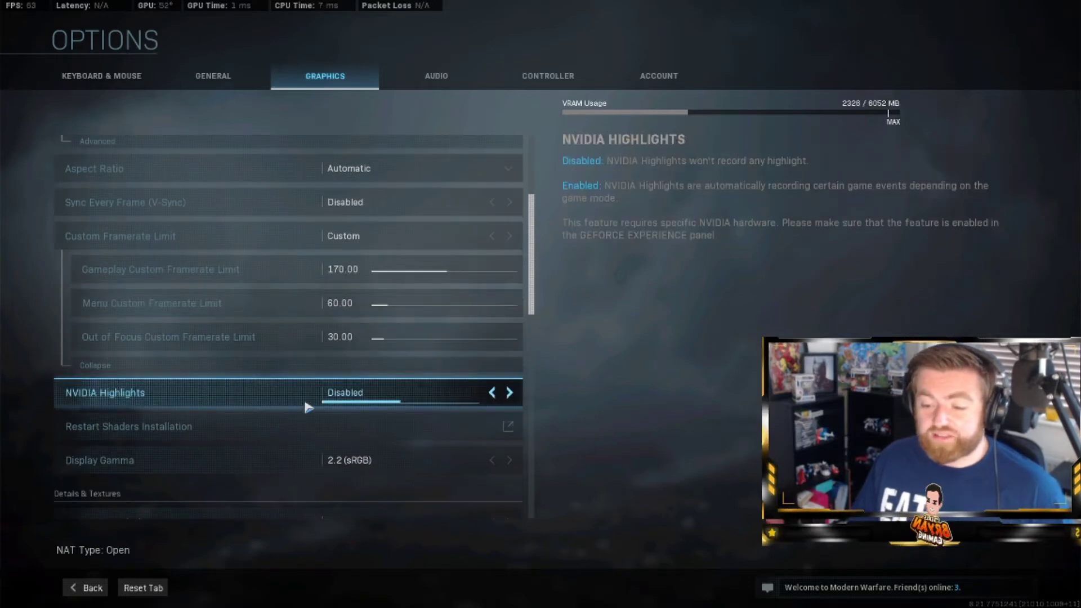
{"action": "scroll", "coordinate": [309, 405], "scroll_direction": "down", "scroll_amount": 2}
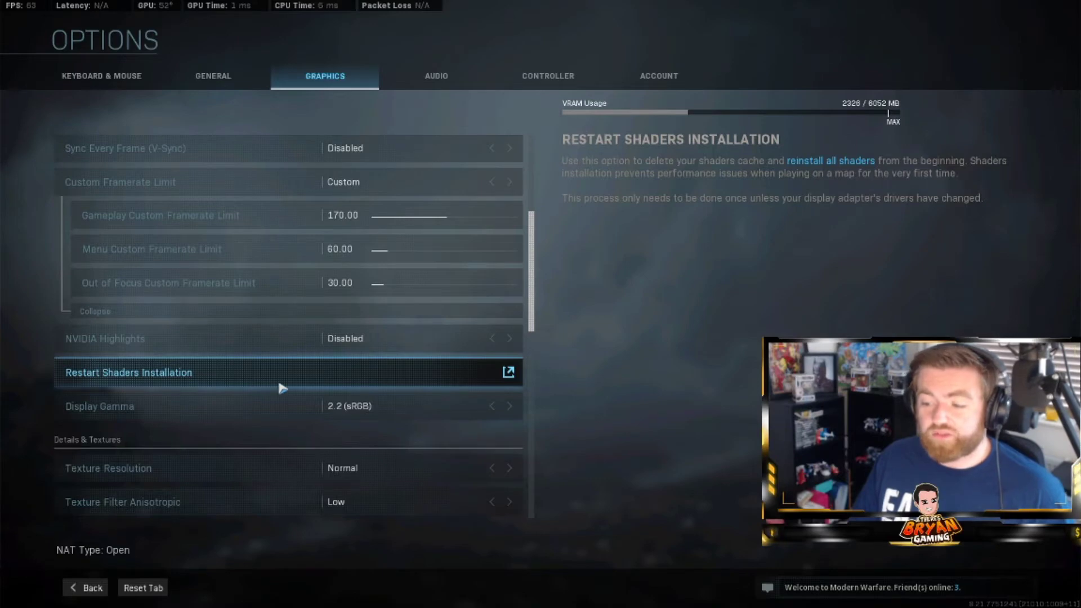
{"action": "scroll", "coordinate": [280, 390], "scroll_direction": "down", "scroll_amount": 2}
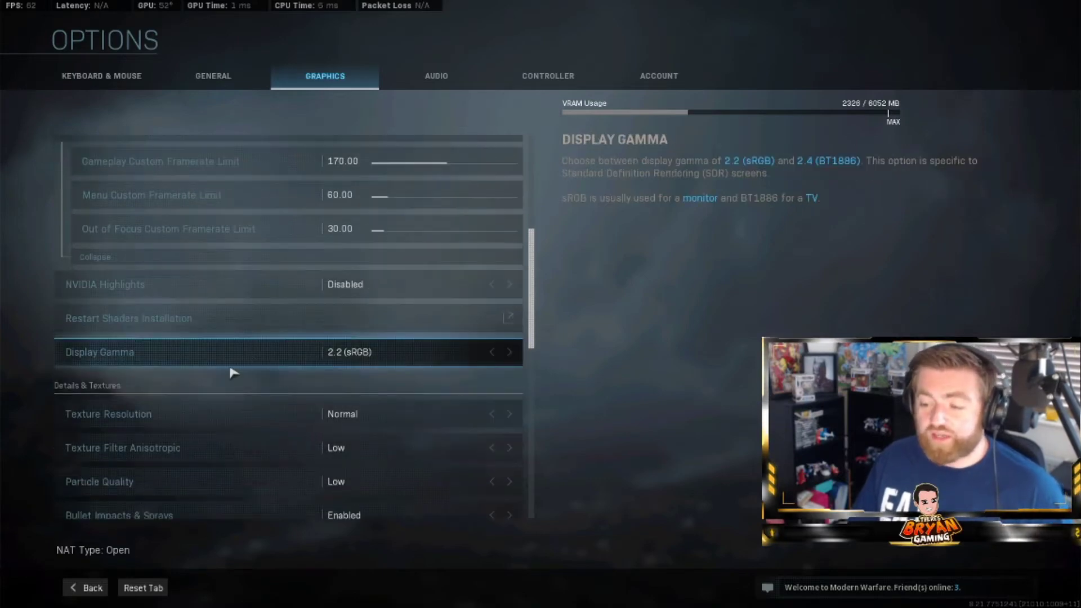
{"action": "scroll", "coordinate": [369, 364], "scroll_direction": "down", "scroll_amount": 3}
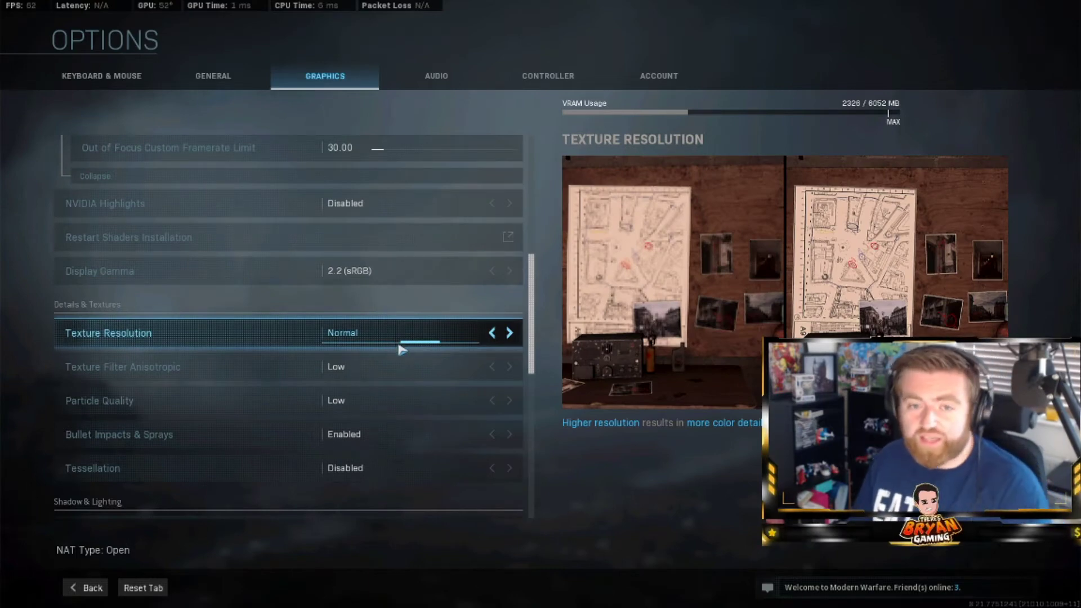
Compare the VRAM usage of Texture Resolution at Low, Normal and High, ending on Normal.
{"action": "left_click", "coordinate": [493, 333]}
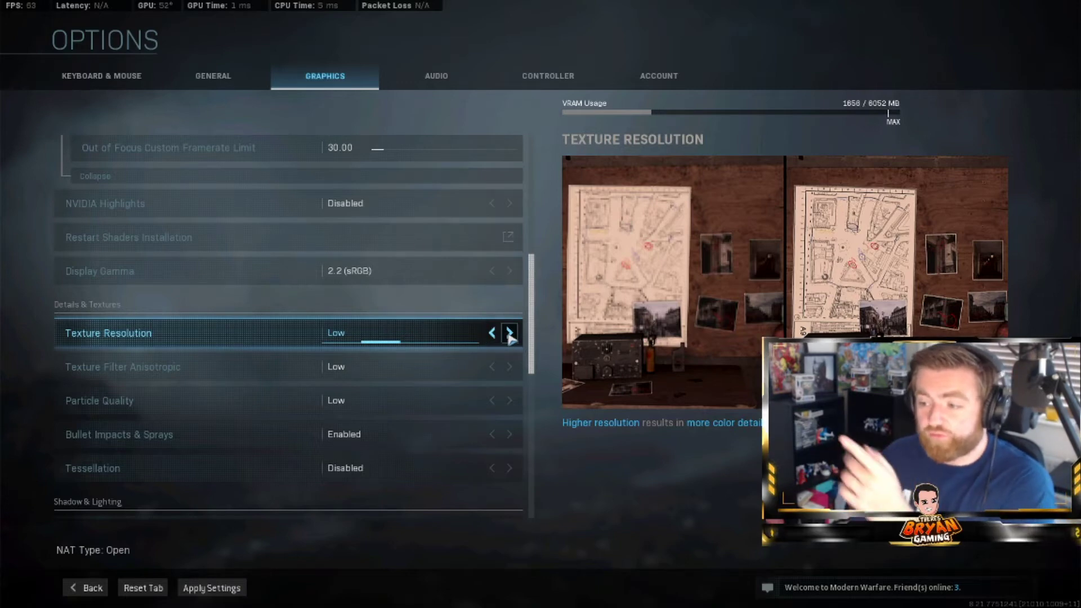
{"action": "left_click", "coordinate": [509, 333]}
{"action": "left_click", "coordinate": [508, 333]}
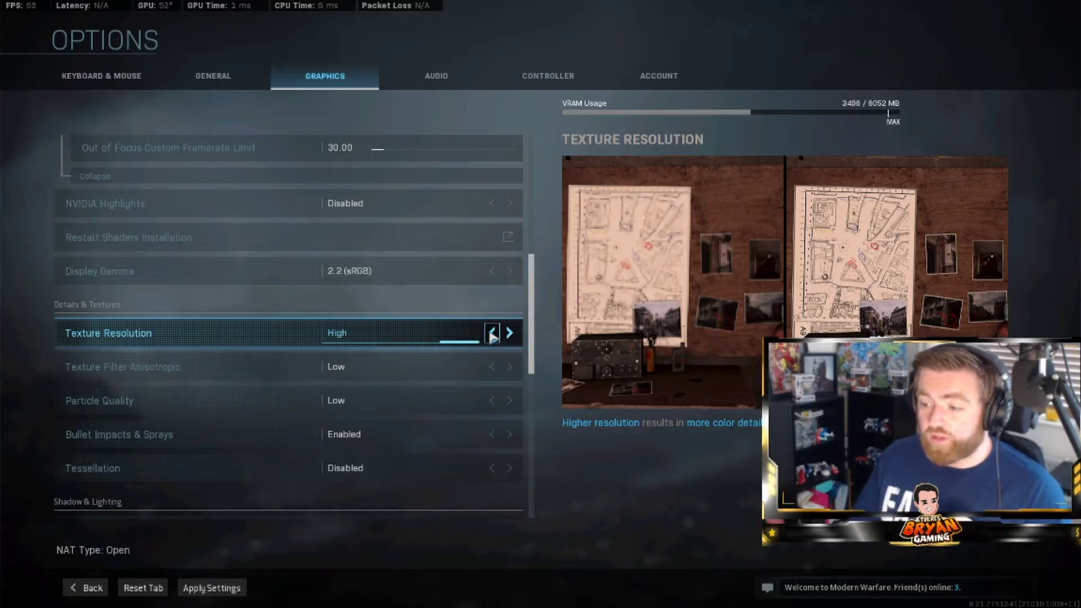
{"action": "left_click", "coordinate": [491, 333]}
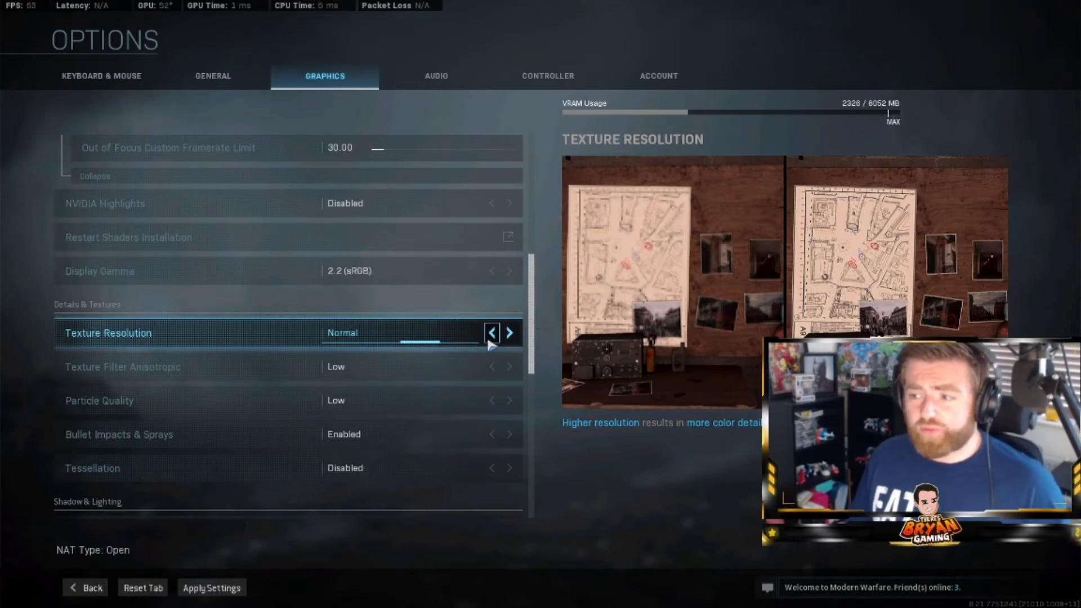
{"action": "left_click", "coordinate": [491, 333]}
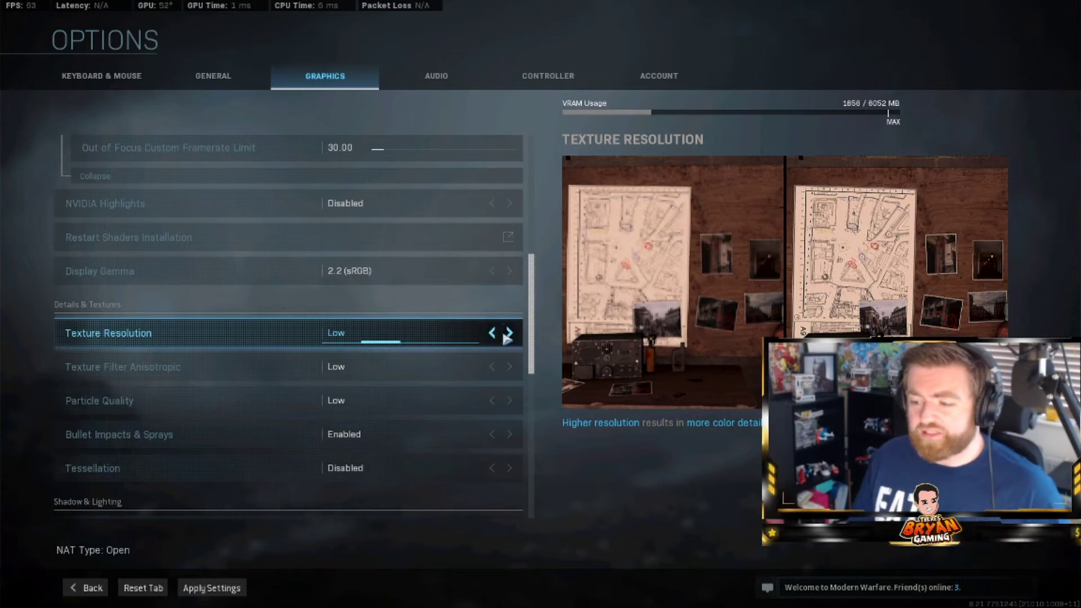
{"action": "left_click", "coordinate": [509, 333]}
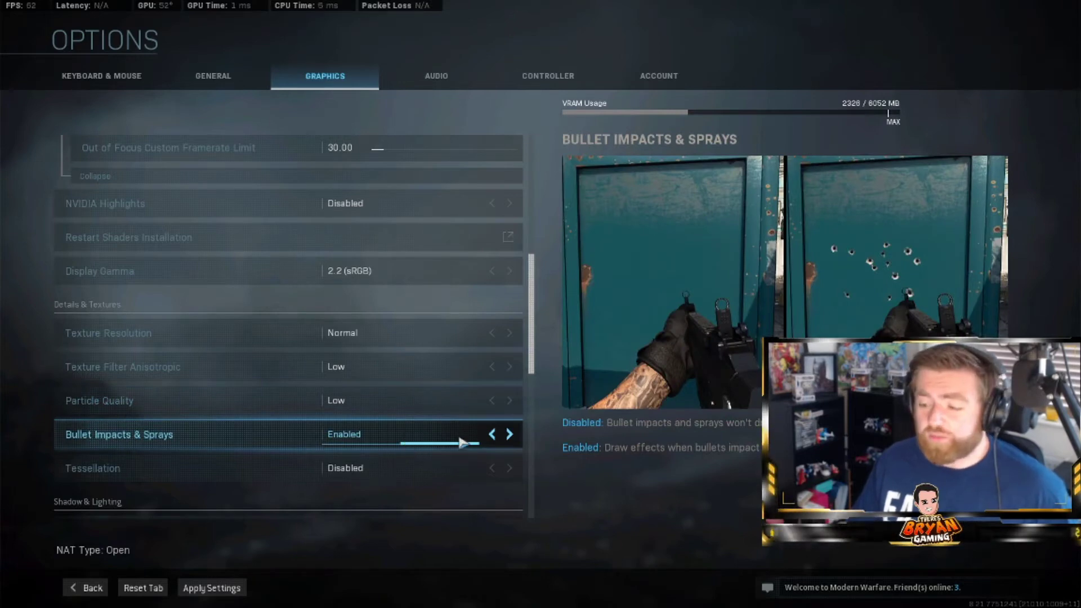
Toggle Bullet Impacts & Sprays to Disabled and back to Enabled.
{"action": "left_click", "coordinate": [492, 436]}
{"action": "left_click", "coordinate": [493, 437]}
{"action": "left_click", "coordinate": [493, 437]}
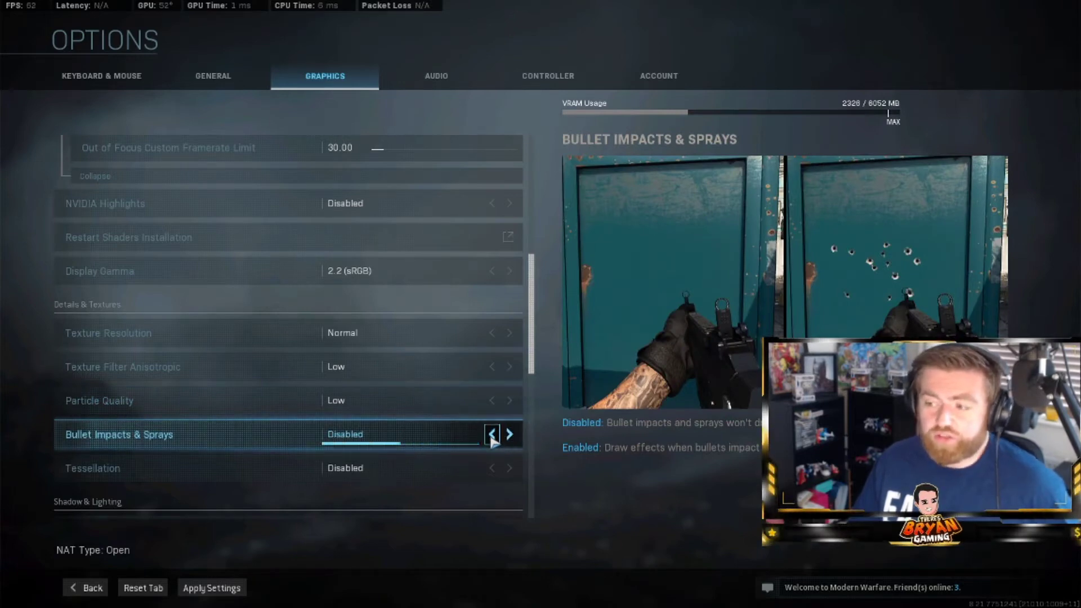
{"action": "left_click", "coordinate": [511, 435]}
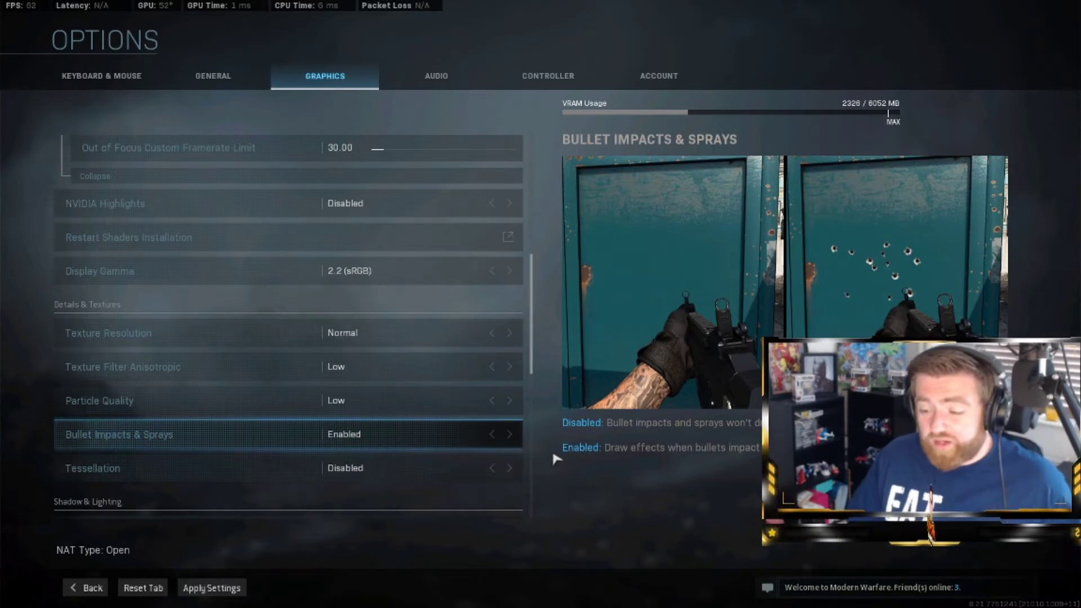
Switch Tessellation to Near and back to Disabled.
{"action": "scroll", "coordinate": [422, 437], "scroll_direction": "down", "scroll_amount": 1}
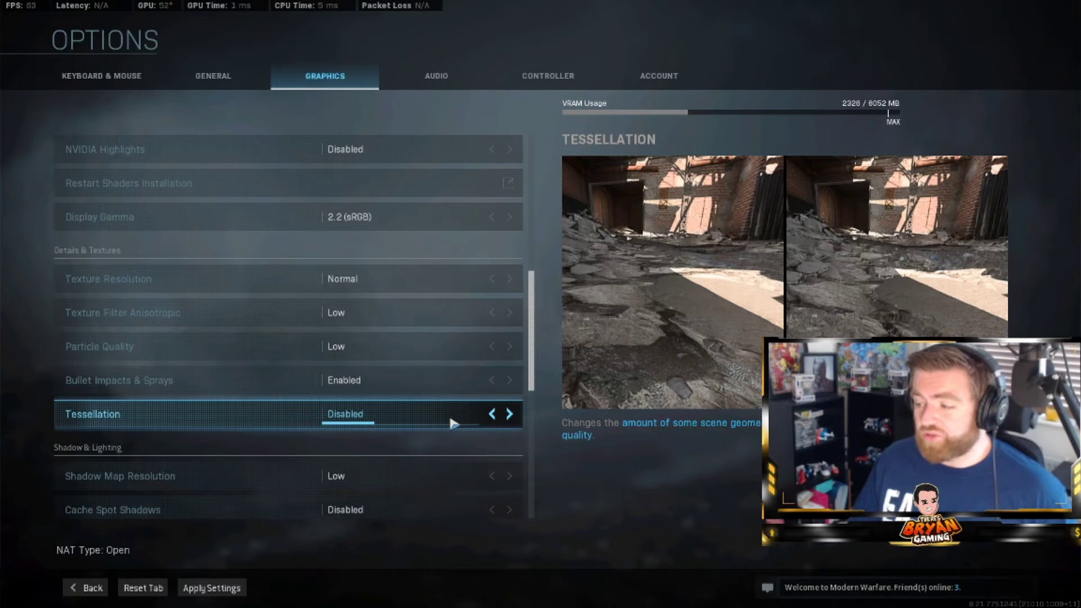
{"action": "left_click", "coordinate": [509, 414]}
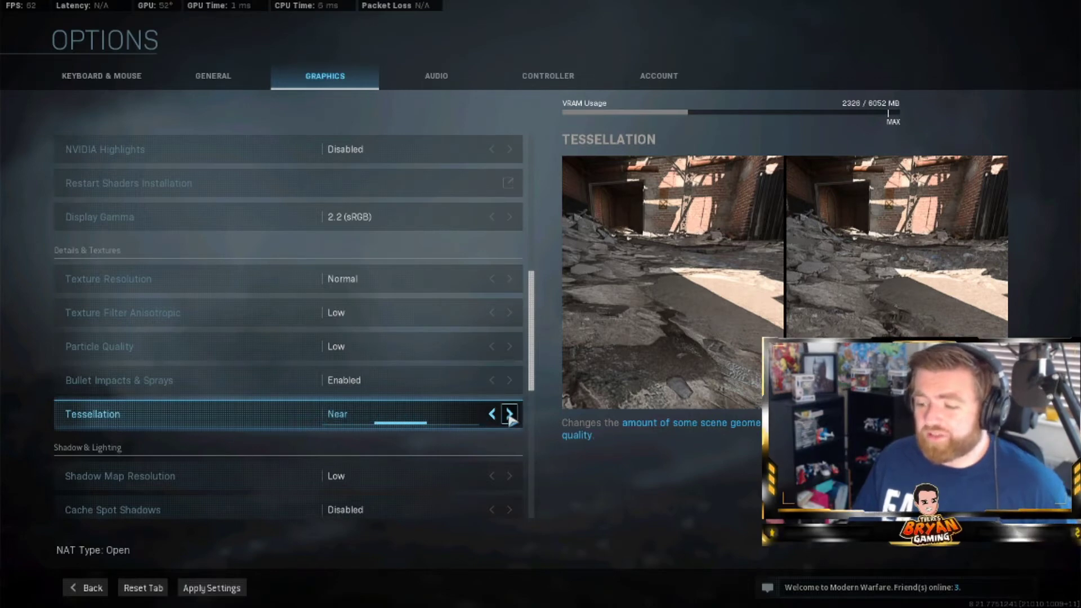
{"action": "left_click", "coordinate": [493, 415]}
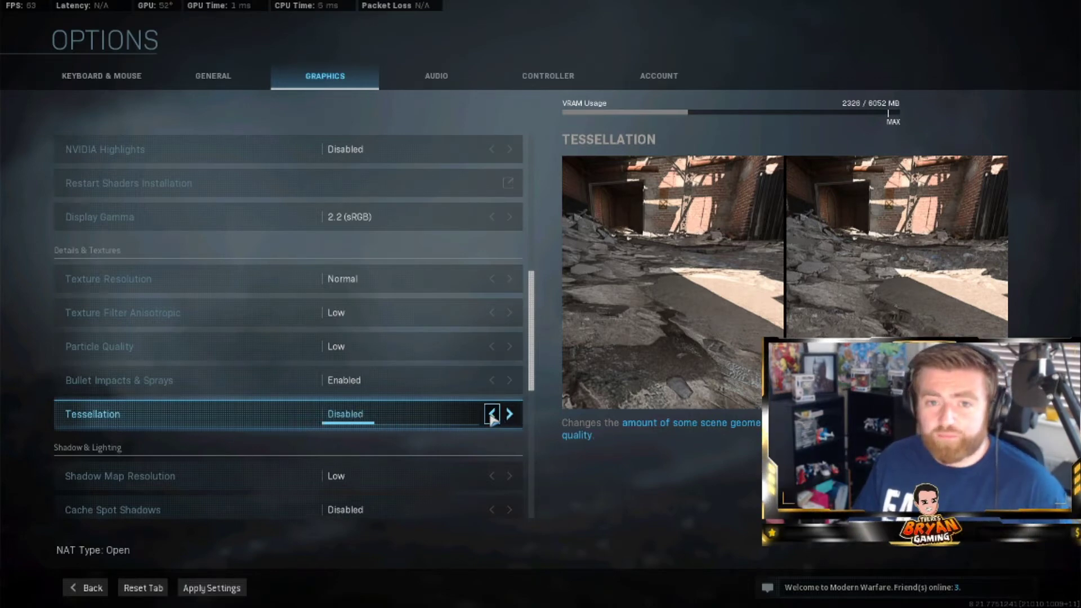
Review the Shadow & Lighting options, and switch Anti-Aliasing to another mode and back to SMAA T2X.
{"action": "scroll", "coordinate": [484, 422], "scroll_direction": "down", "scroll_amount": 2}
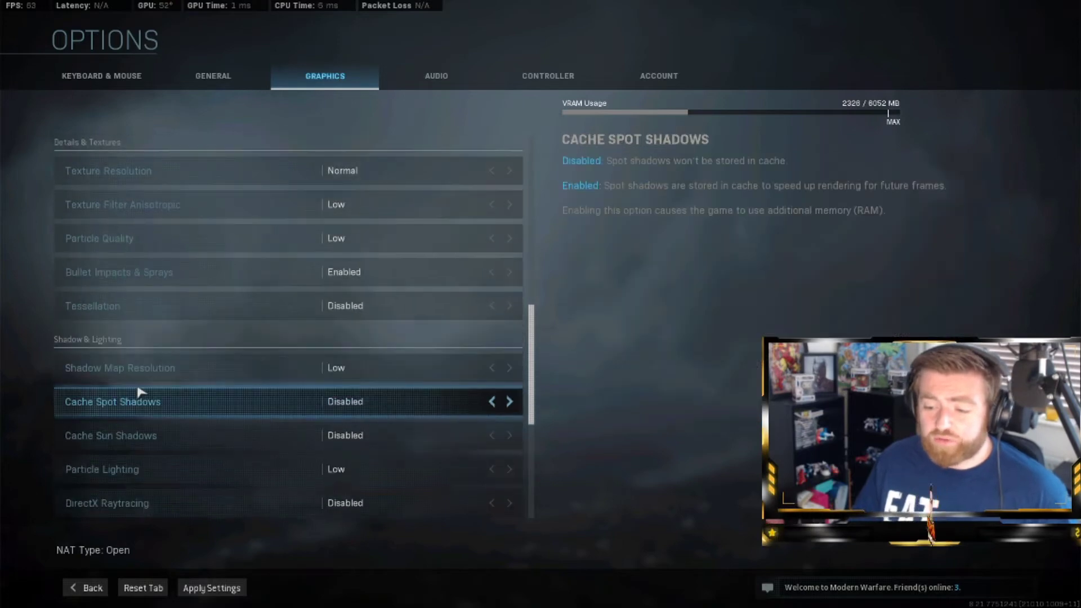
{"action": "scroll", "coordinate": [467, 378], "scroll_direction": "down", "scroll_amount": 1}
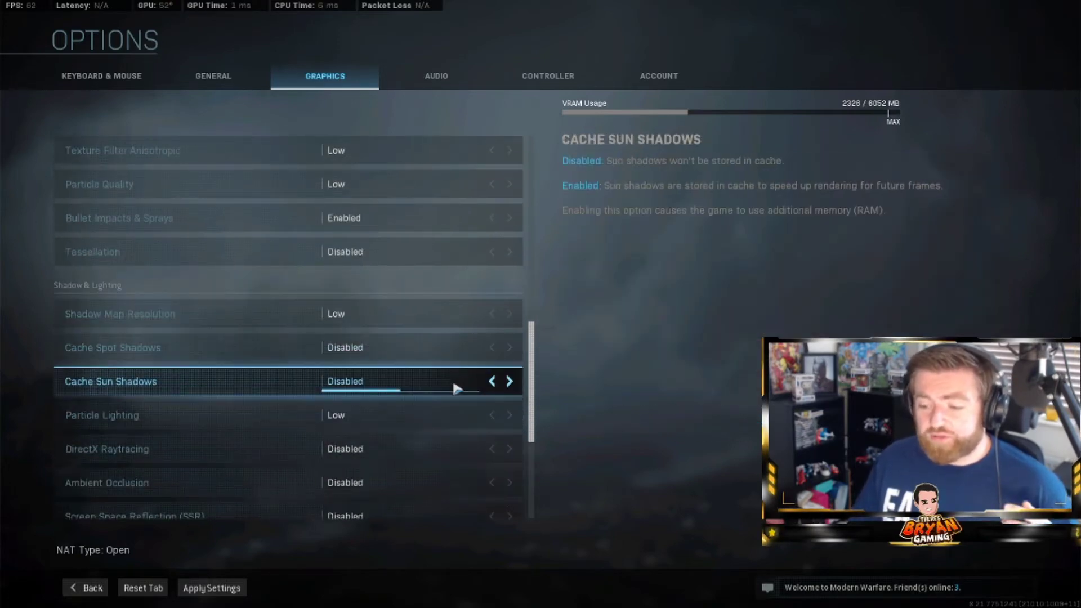
{"action": "scroll", "coordinate": [445, 390], "scroll_direction": "down", "scroll_amount": 1}
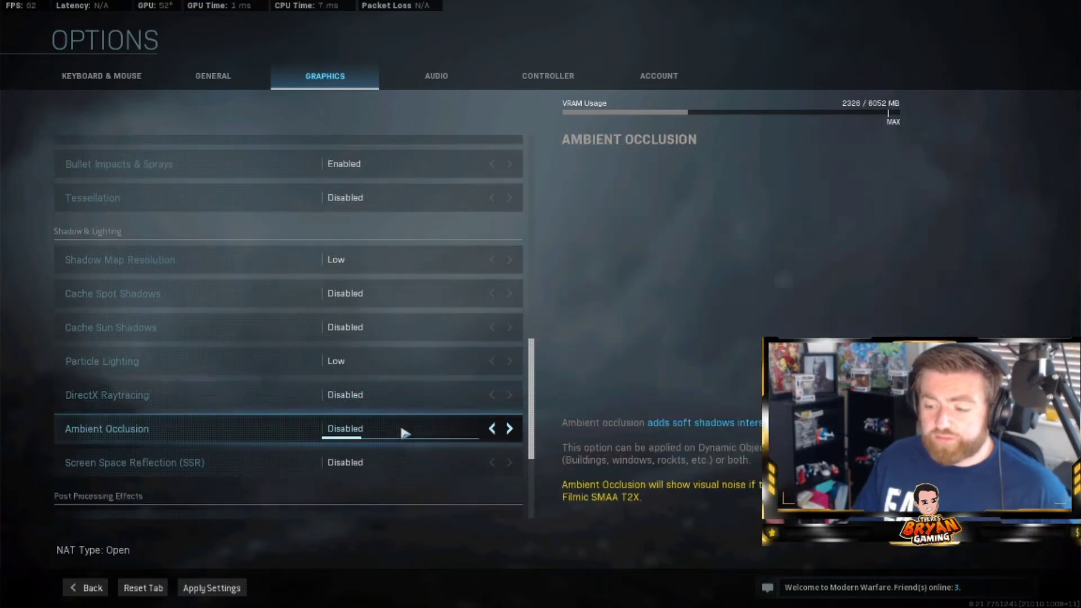
{"action": "scroll", "coordinate": [403, 469], "scroll_direction": "down", "scroll_amount": 2}
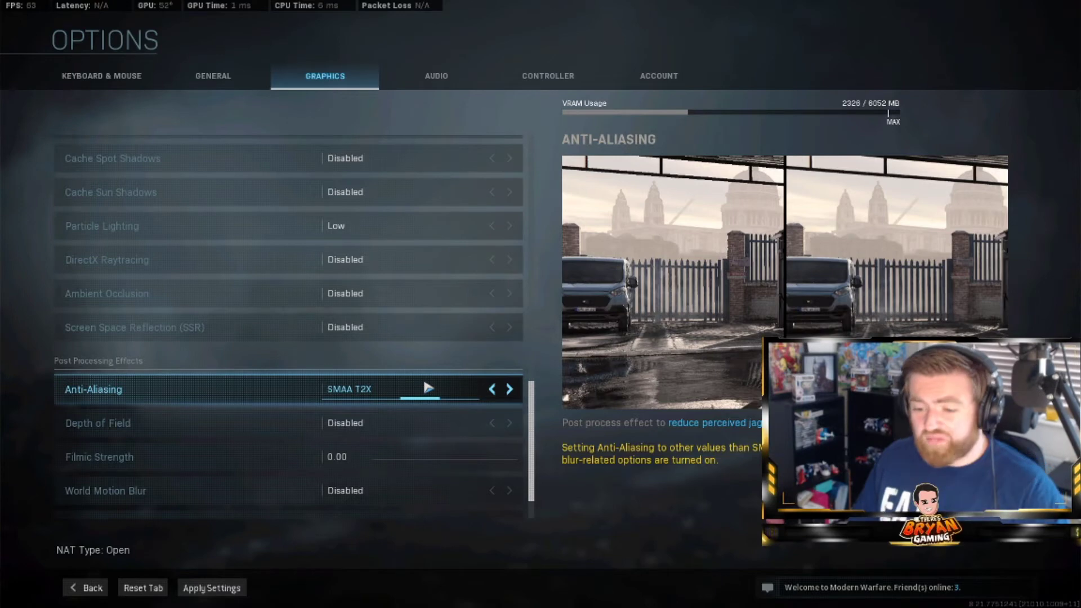
{"action": "left_click", "coordinate": [510, 389]}
{"action": "left_click", "coordinate": [491, 390]}
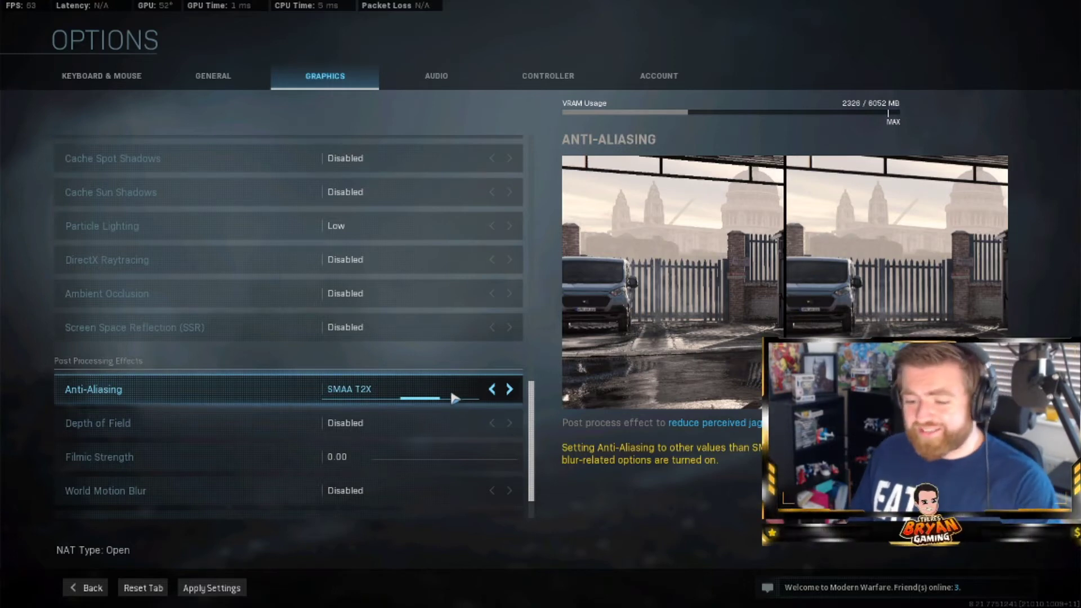
Check the remaining post-processing effects, and go to the audio options while applying the unsaved graphics settings.
{"action": "scroll", "coordinate": [451, 388], "scroll_direction": "down", "scroll_amount": 1}
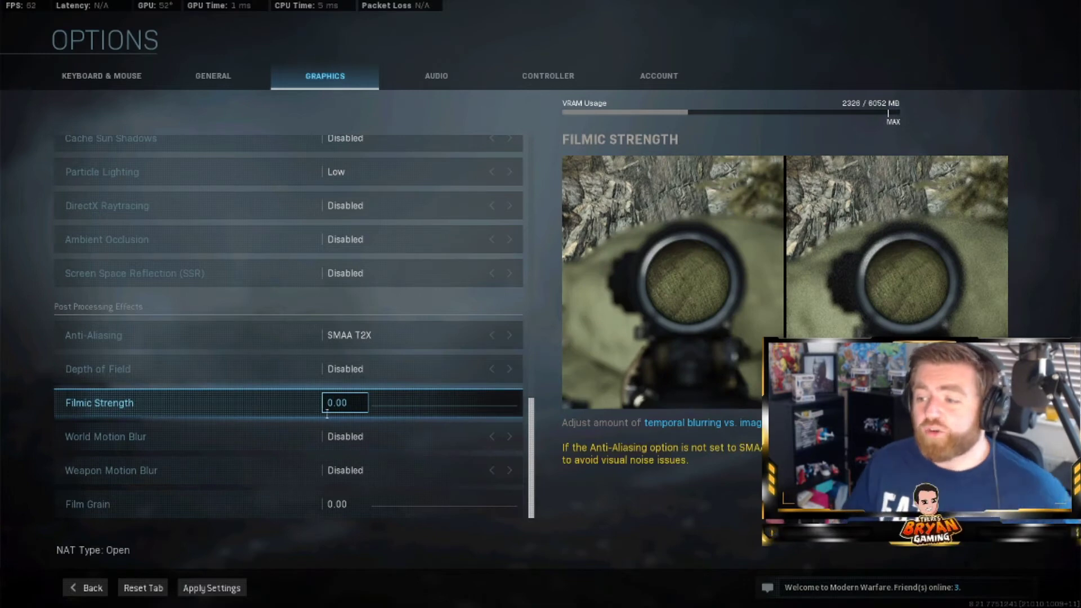
{"action": "left_click", "coordinate": [439, 77]}
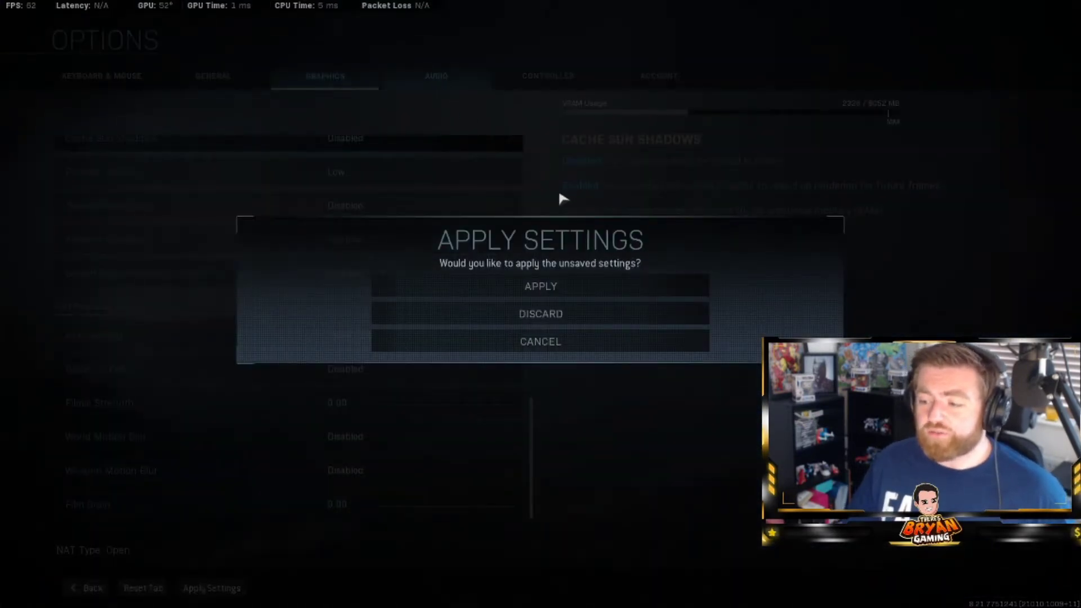
{"action": "left_click", "coordinate": [586, 284]}
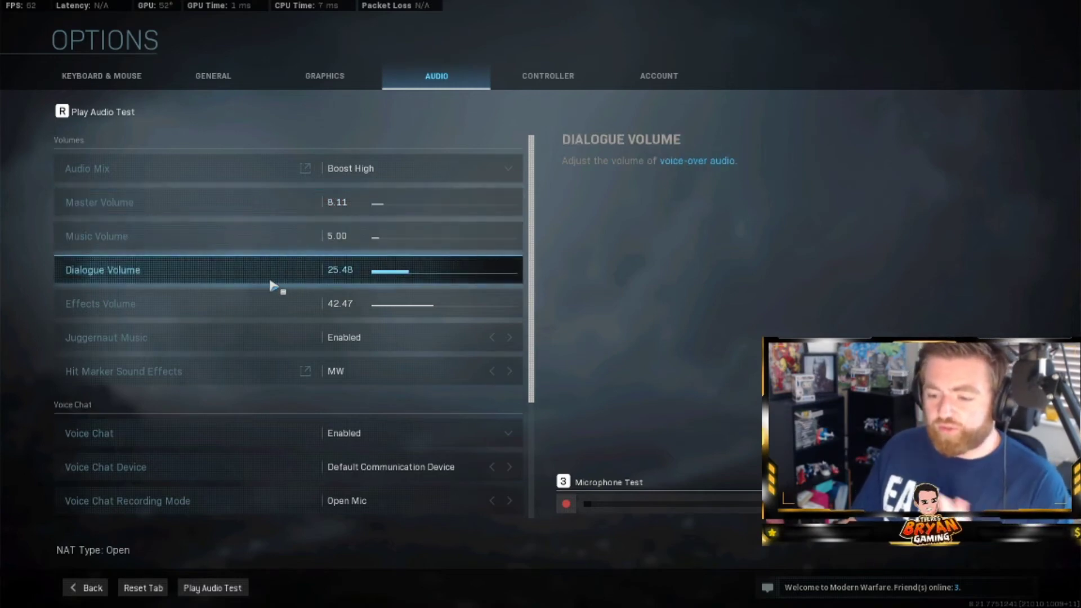
Review the audio volumes, Juggernaut Music, Hit Marker Sound Effects and the voice chat settings.
{"action": "scroll", "coordinate": [337, 298], "scroll_direction": "down", "scroll_amount": 4}
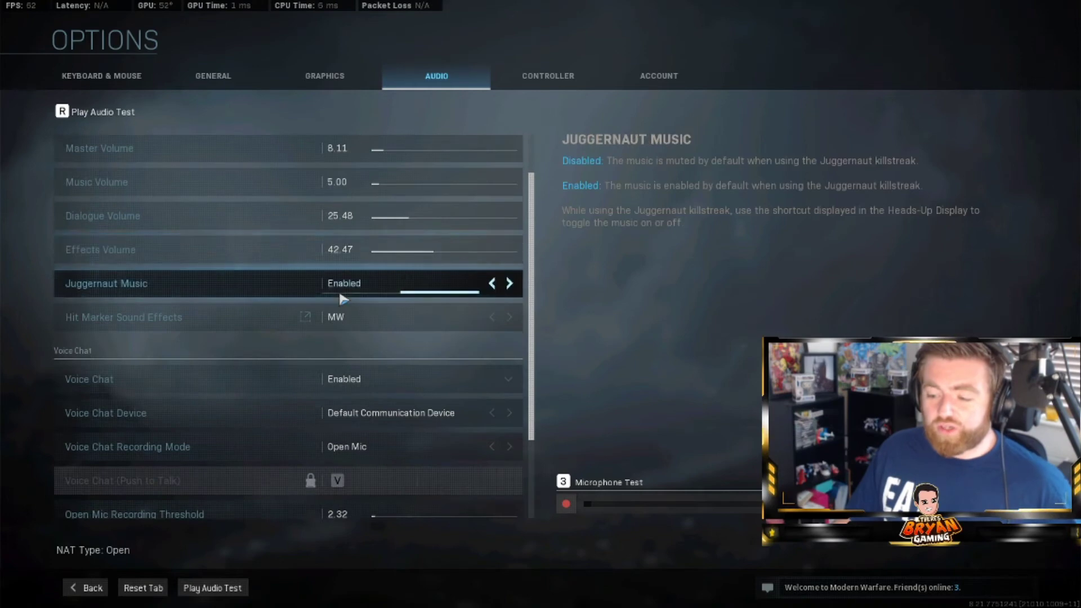
{"action": "scroll", "coordinate": [337, 371], "scroll_direction": "down", "scroll_amount": 1}
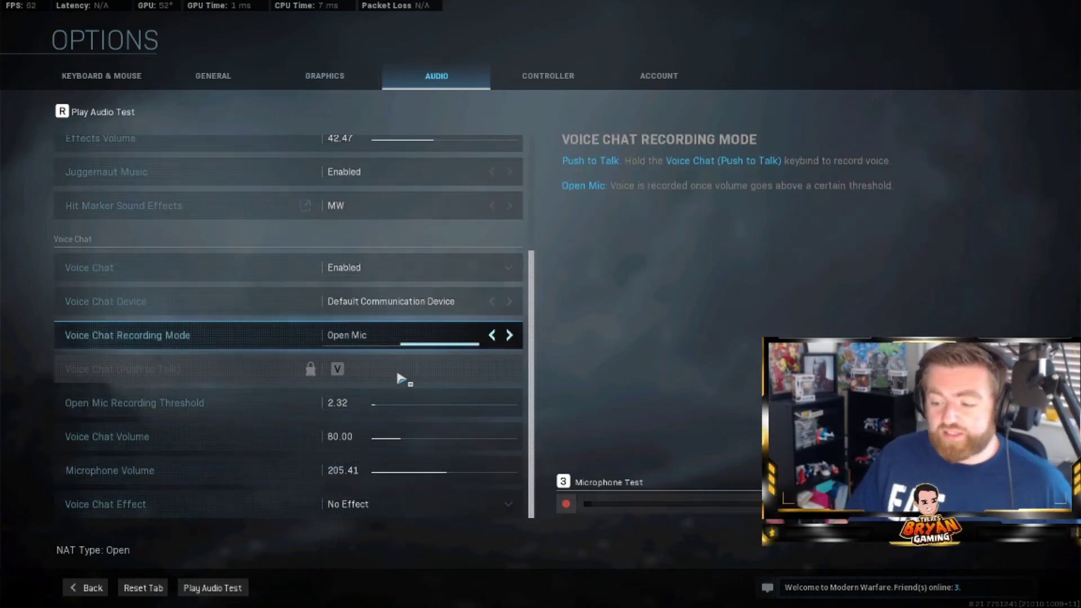
{"action": "scroll", "coordinate": [394, 242], "scroll_direction": "up", "scroll_amount": 1}
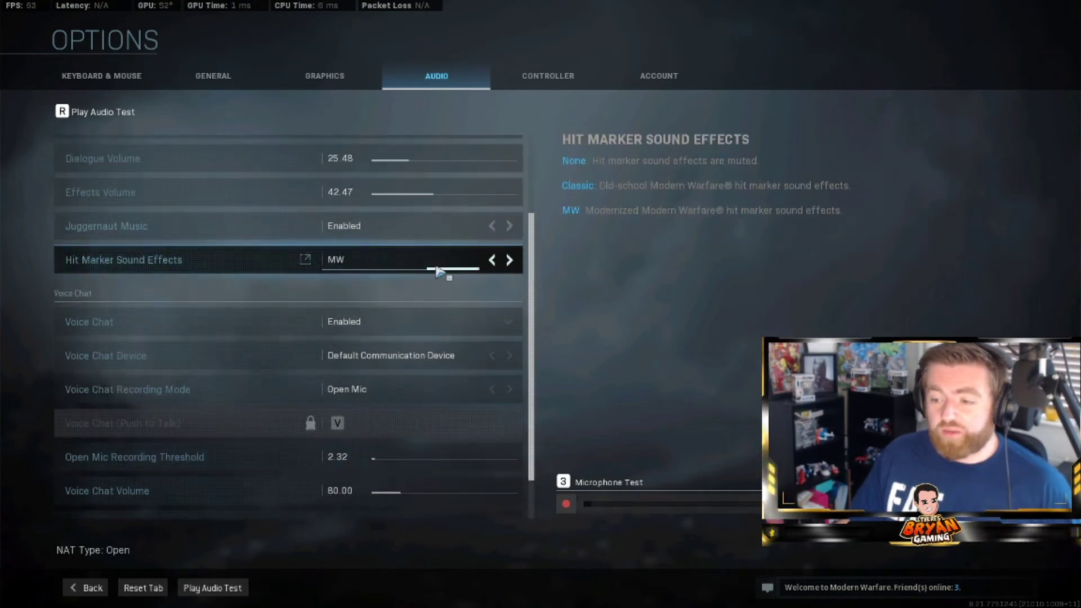
{"action": "scroll", "coordinate": [372, 260], "scroll_direction": "down", "scroll_amount": 1}
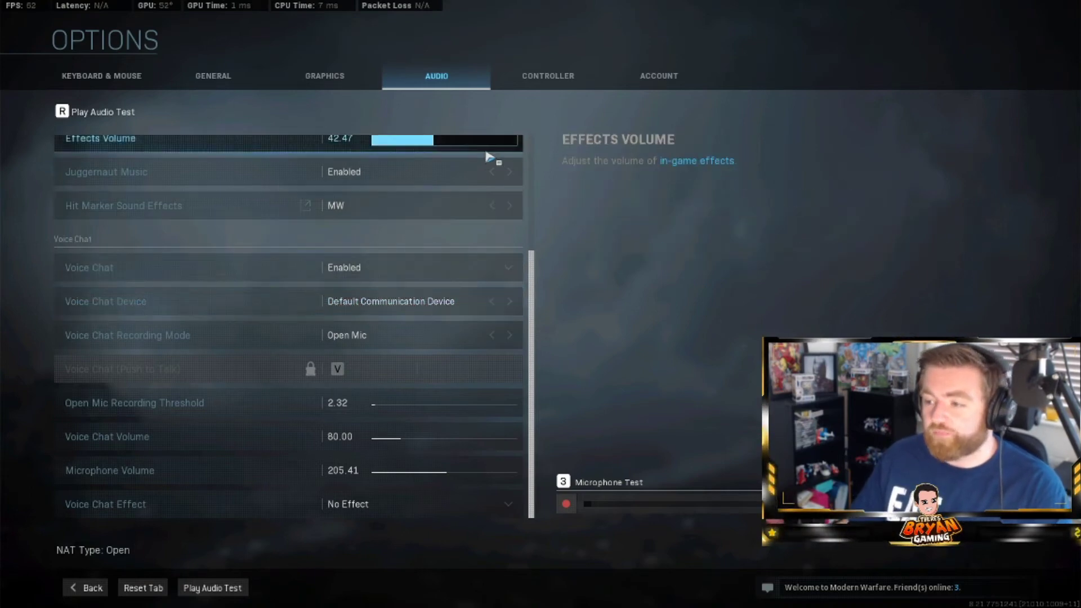
{"action": "key", "text": "e"}
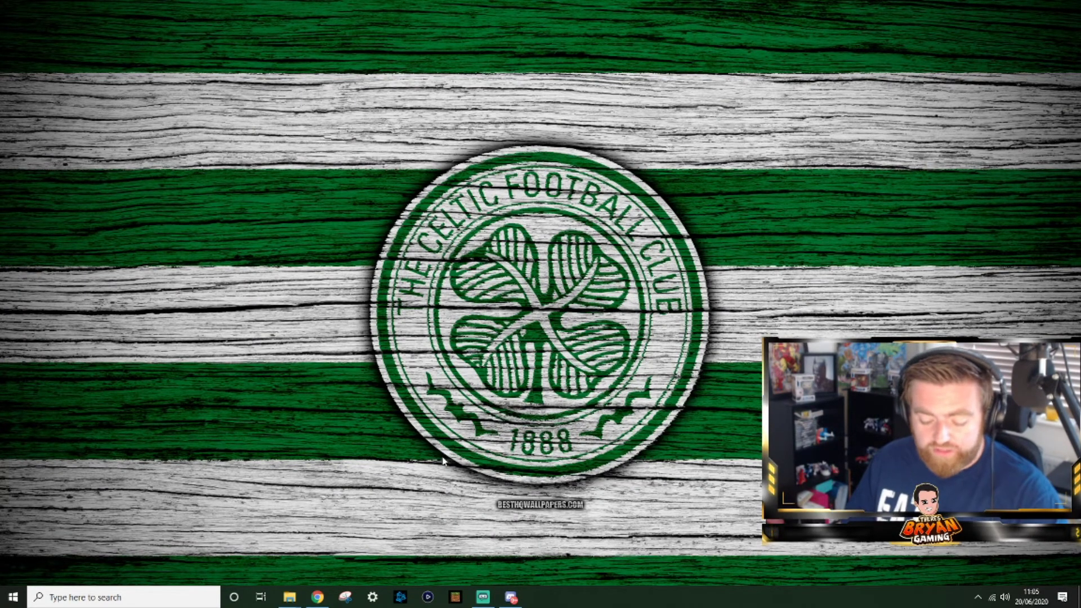
Open the Windows temporary files folder by running %temp%.
{"action": "key", "text": "super+r"}
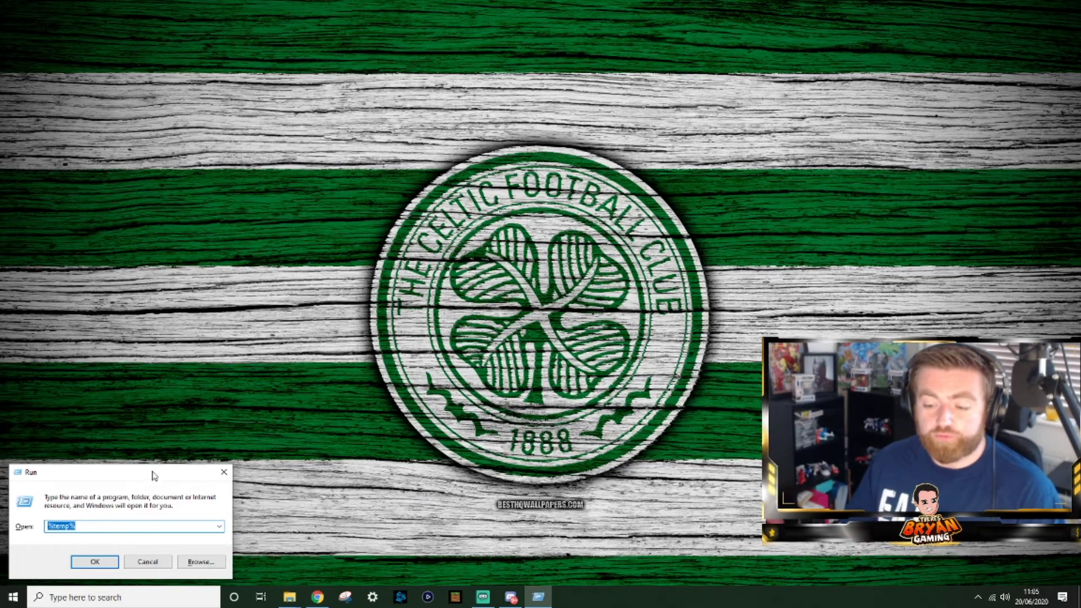
{"action": "left_click_drag", "start_coordinate": [157, 467], "coordinate": [372, 370]}
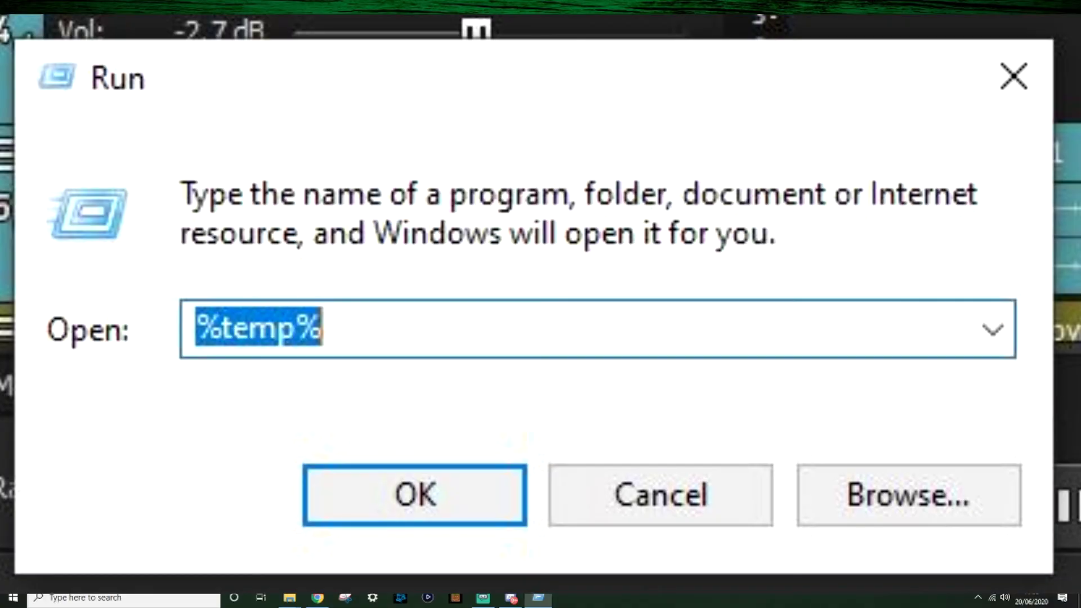
{"action": "key", "text": "Return"}
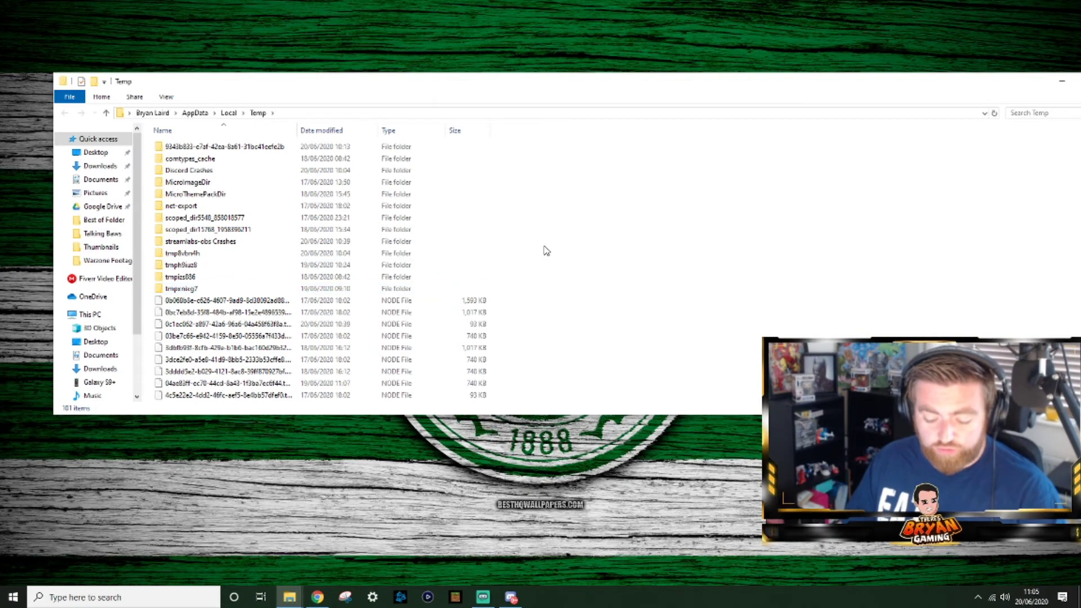
Delete all items in the Temp folder, retrying the streamlabs-obs Crashes folder that is in use.
{"action": "key", "text": "ctrl+a"}
{"action": "right_click", "coordinate": [266, 242]}
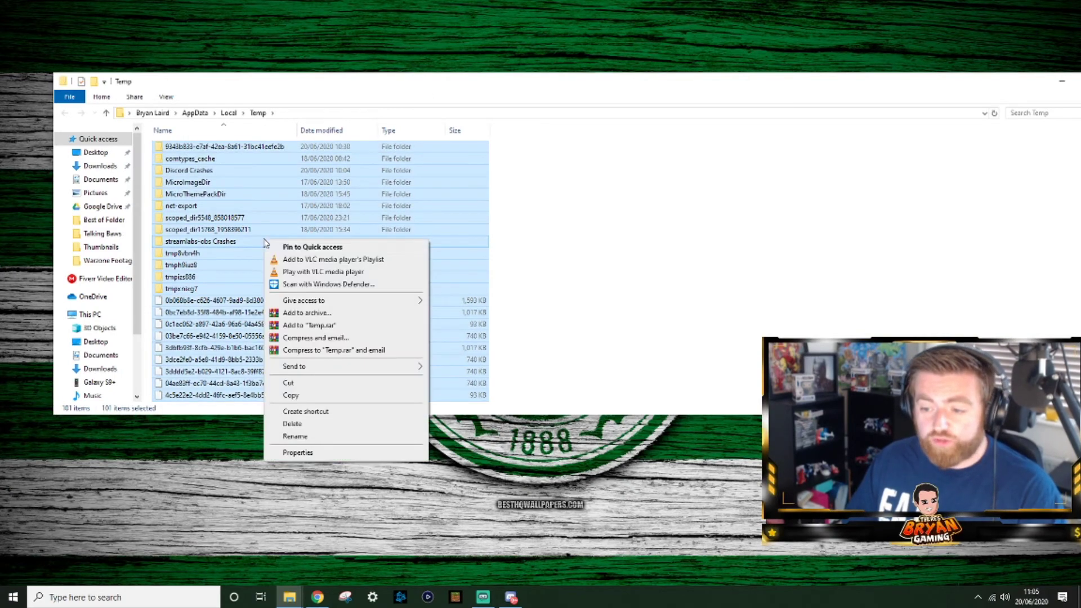
{"action": "left_click", "coordinate": [328, 425]}
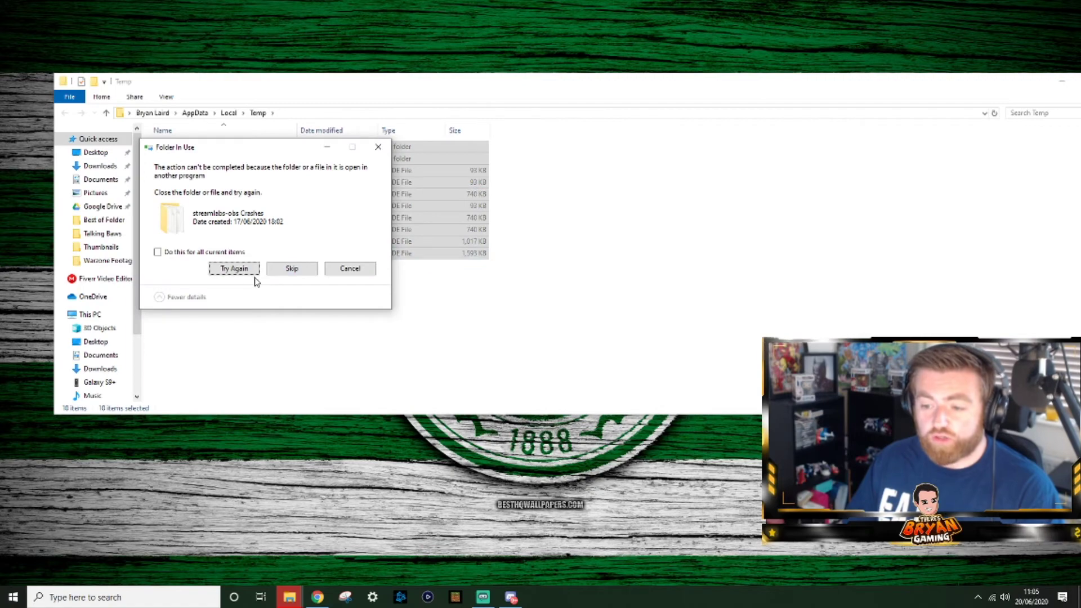
{"action": "left_click", "coordinate": [247, 271]}
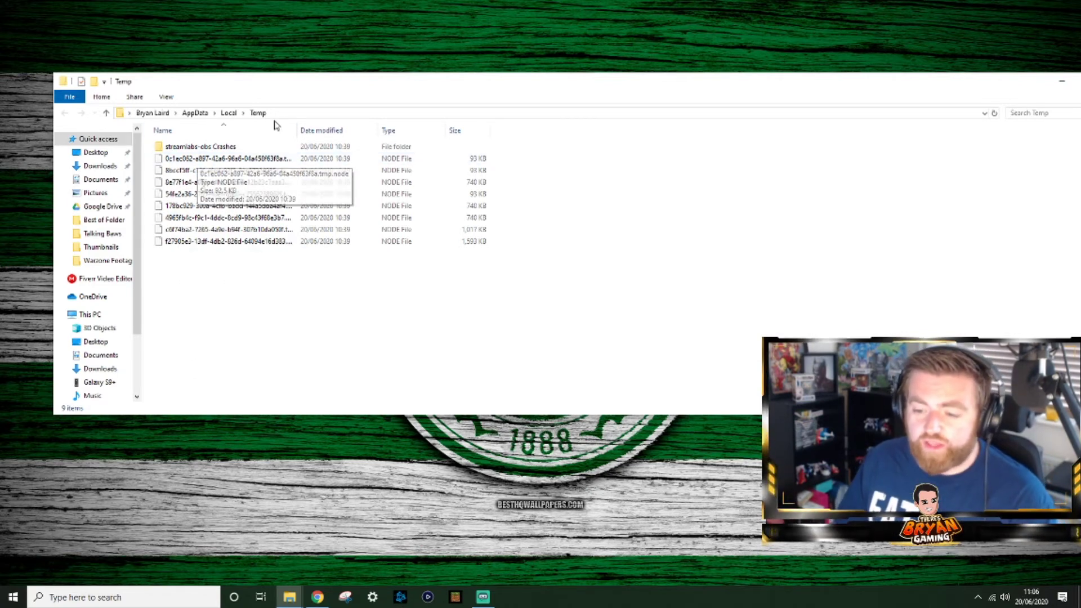
Go from the Temp folder to the Recycle Bin in the same window.
{"action": "left_click", "coordinate": [354, 113]}
{"action": "type", "text": "rec"}
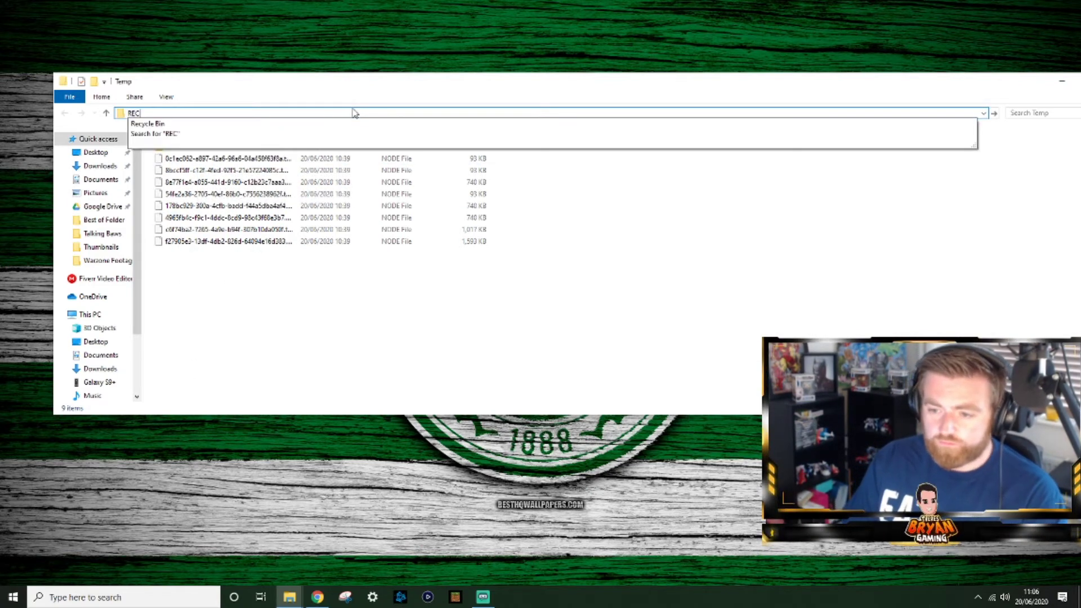
{"action": "key", "text": "Return"}
Permanently delete all items in the Recycle Bin and return to the desktop.
{"action": "left_click", "coordinate": [459, 266]}
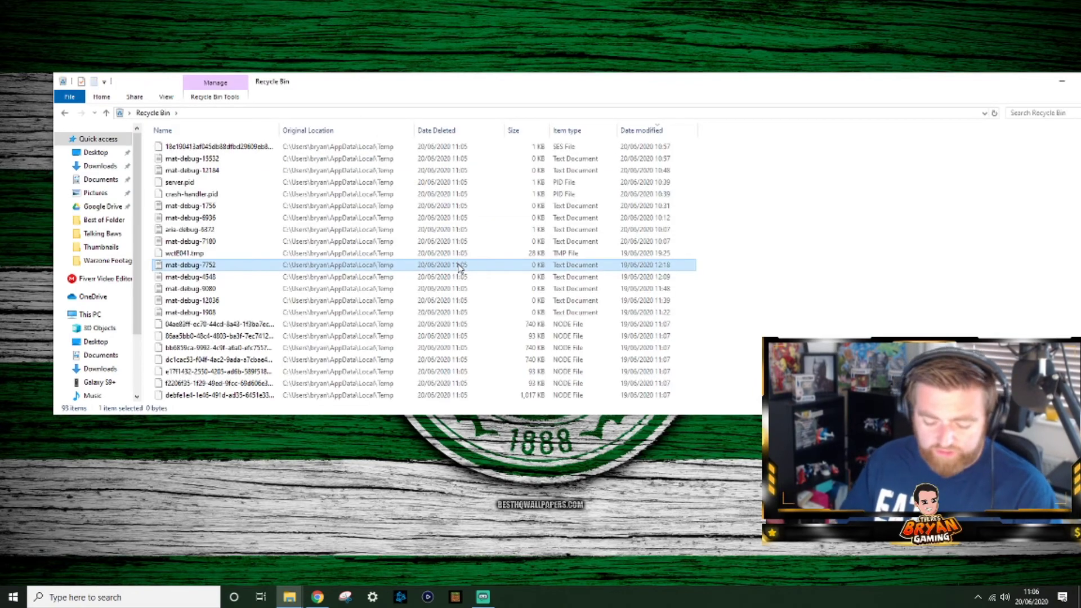
{"action": "key", "text": "ctrl+a"}
{"action": "right_click", "coordinate": [450, 270]}
{"action": "left_click", "coordinate": [475, 309]}
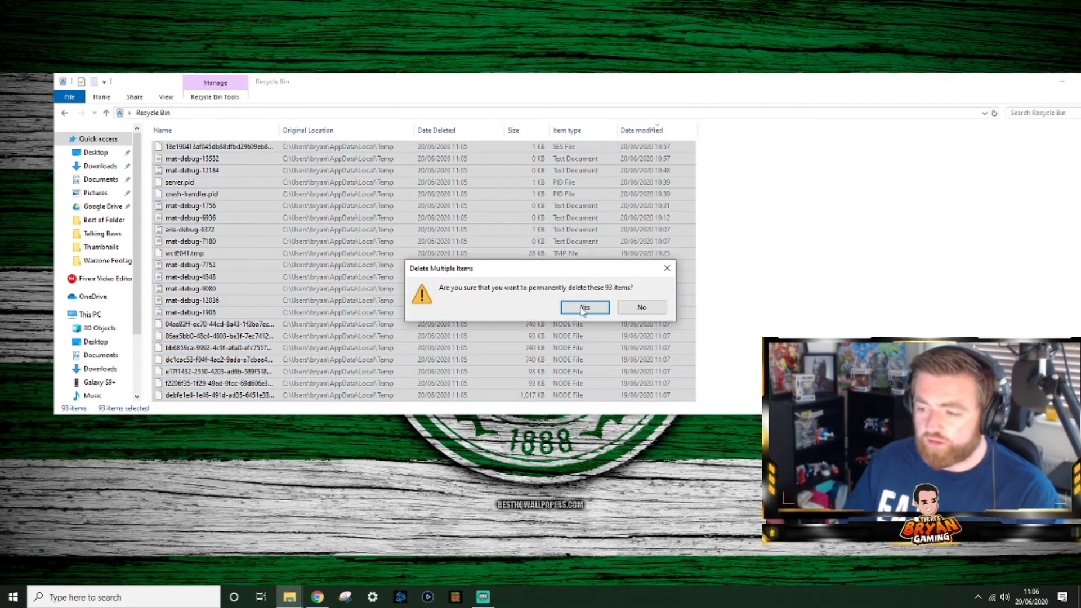
{"action": "left_click", "coordinate": [585, 307]}
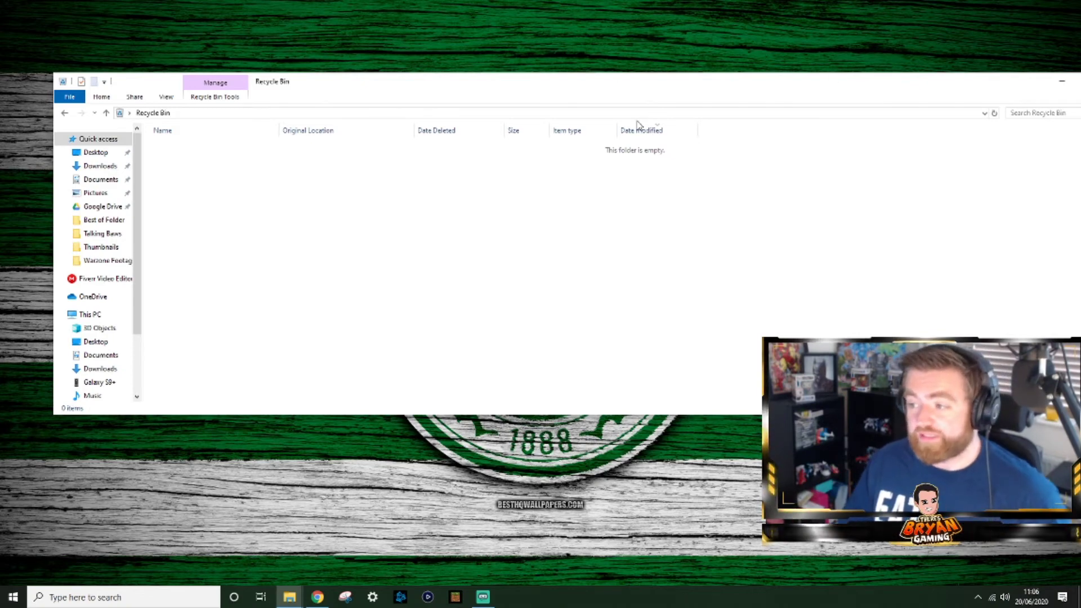
{"action": "key", "text": "super+d"}
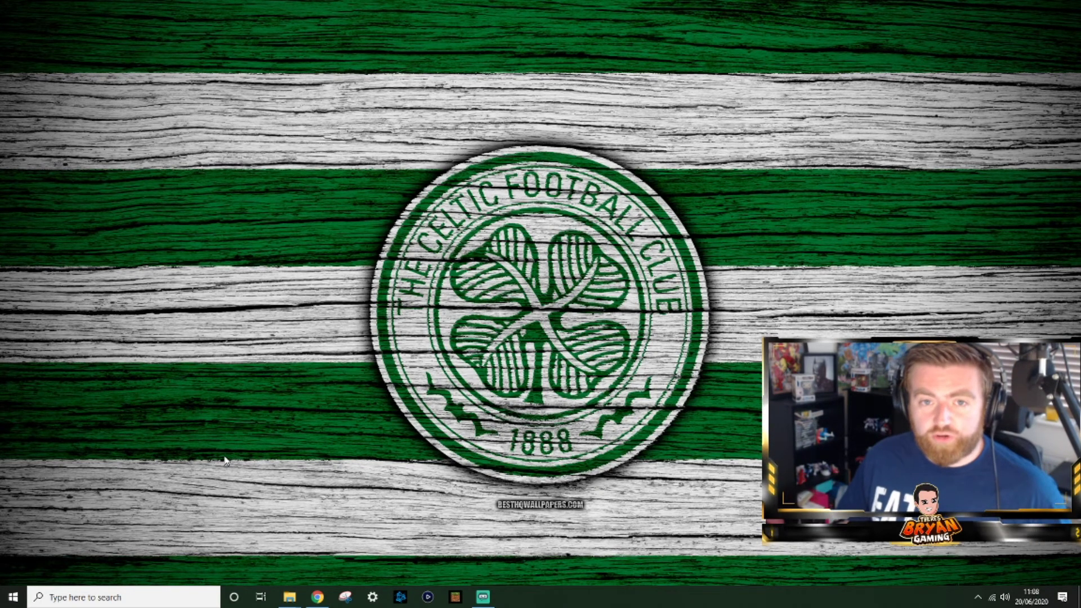
Launch a Command Prompt by running cmd and reposition its window slightly on the desktop.
{"action": "key", "text": "super+r"}
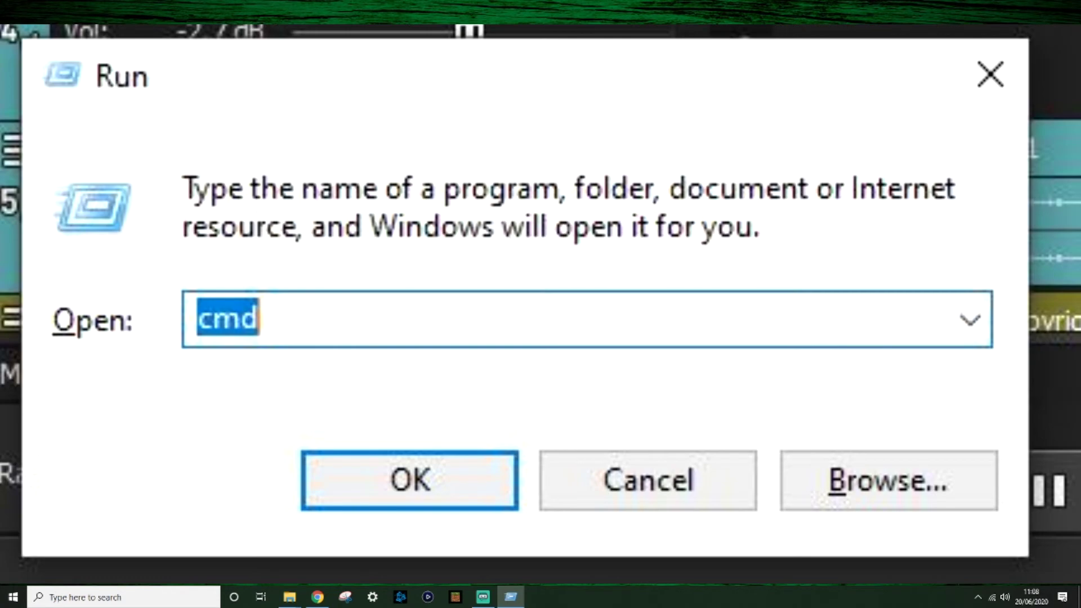
{"action": "key", "text": "Return"}
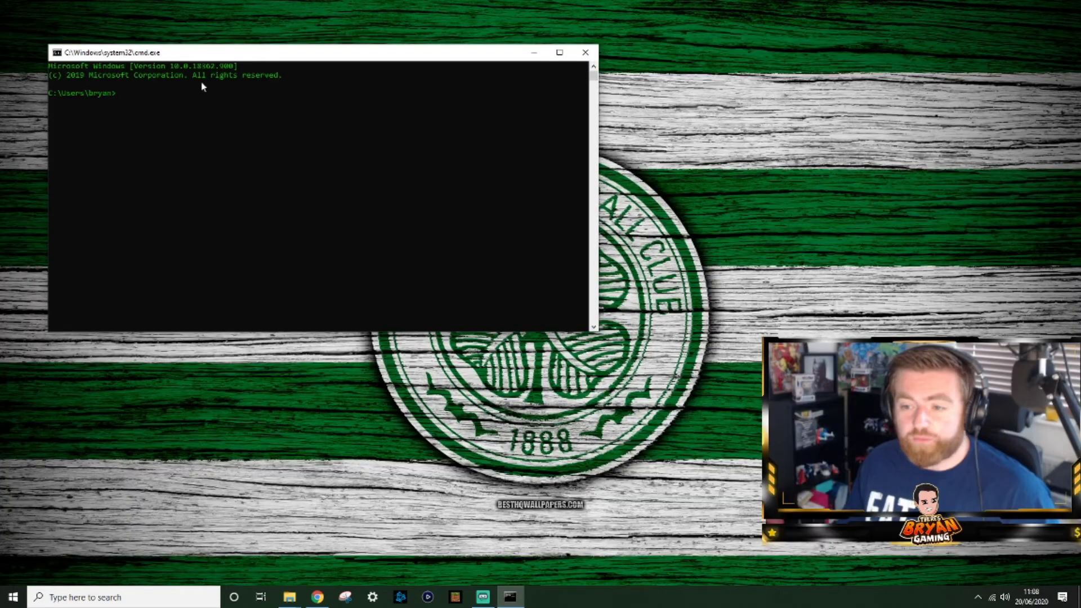
{"action": "left_click_drag", "start_coordinate": [241, 55], "coordinate": [275, 65]}
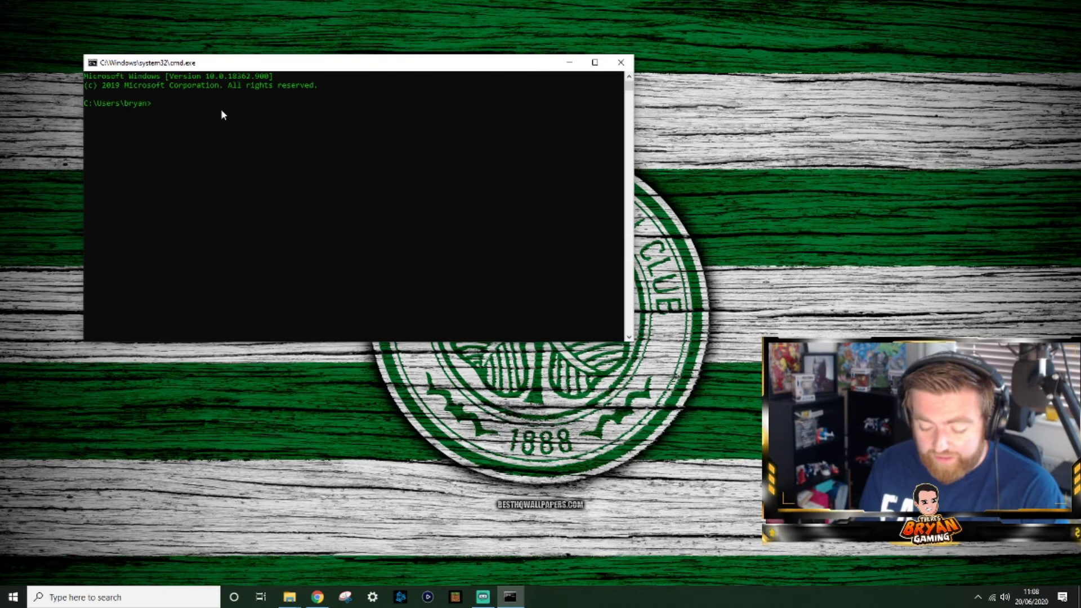
Flush the DNS cache with the command IPCONFIG/FLUSHDNS.
{"action": "type", "text": "IPCON"}
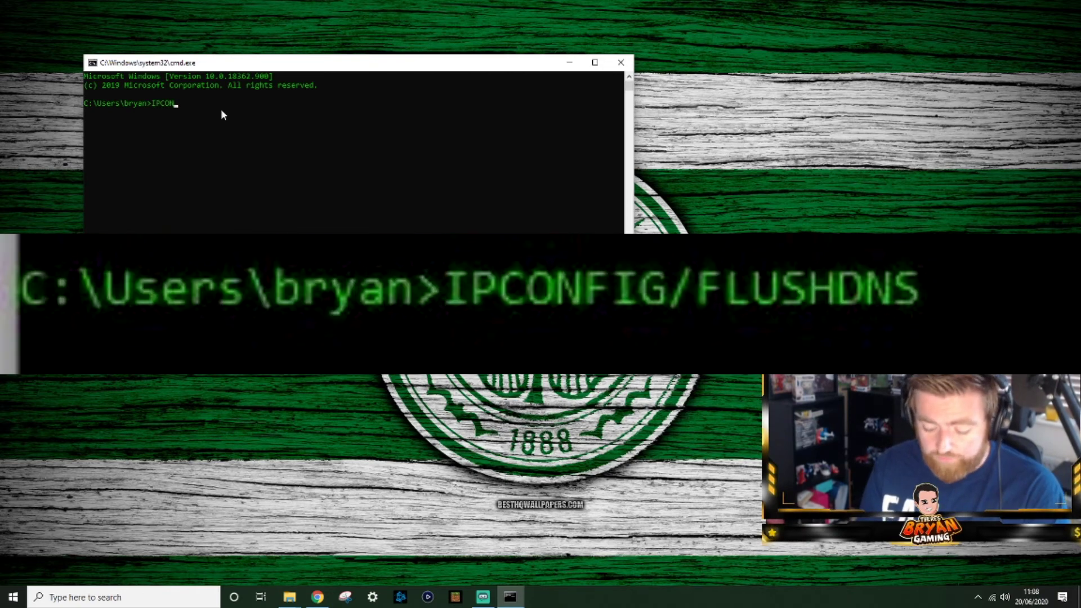
{"action": "type", "text": "FIG"}
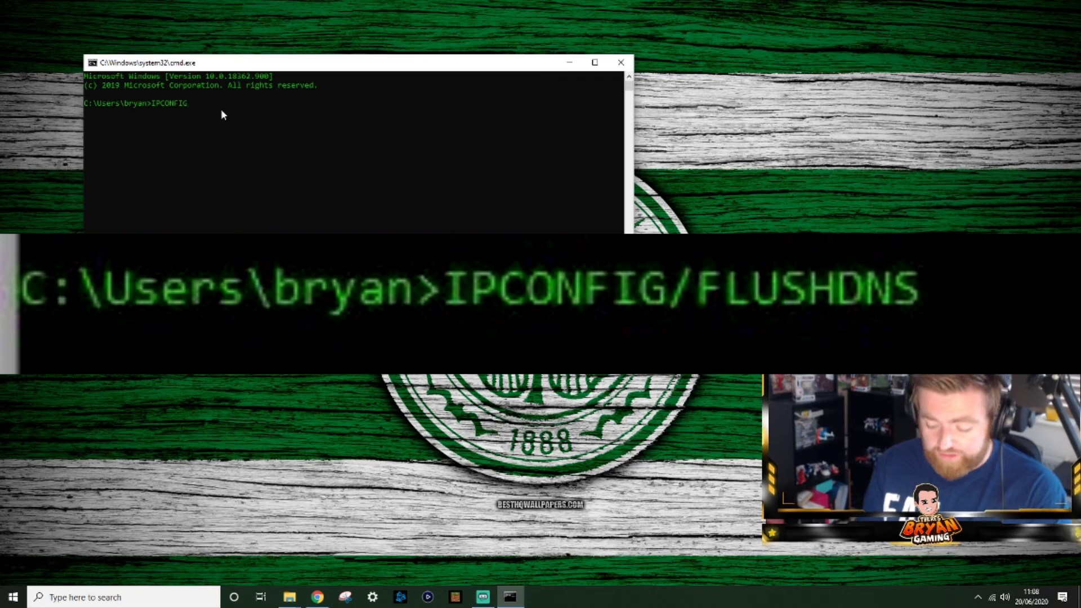
{"action": "type", "text": "/FLUSHDNS"}
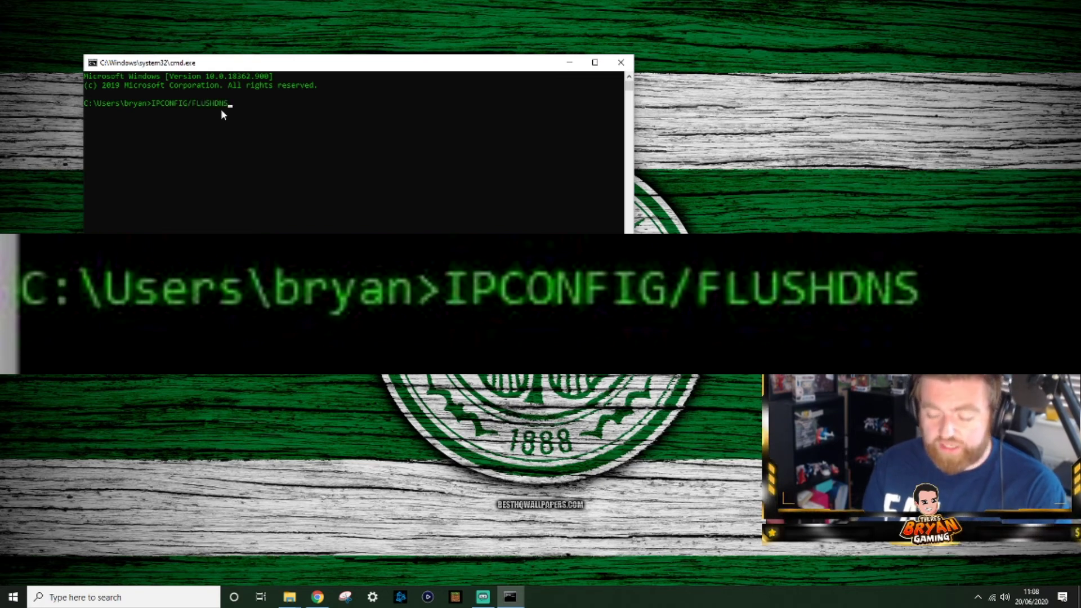
{"action": "key", "text": "Return"}
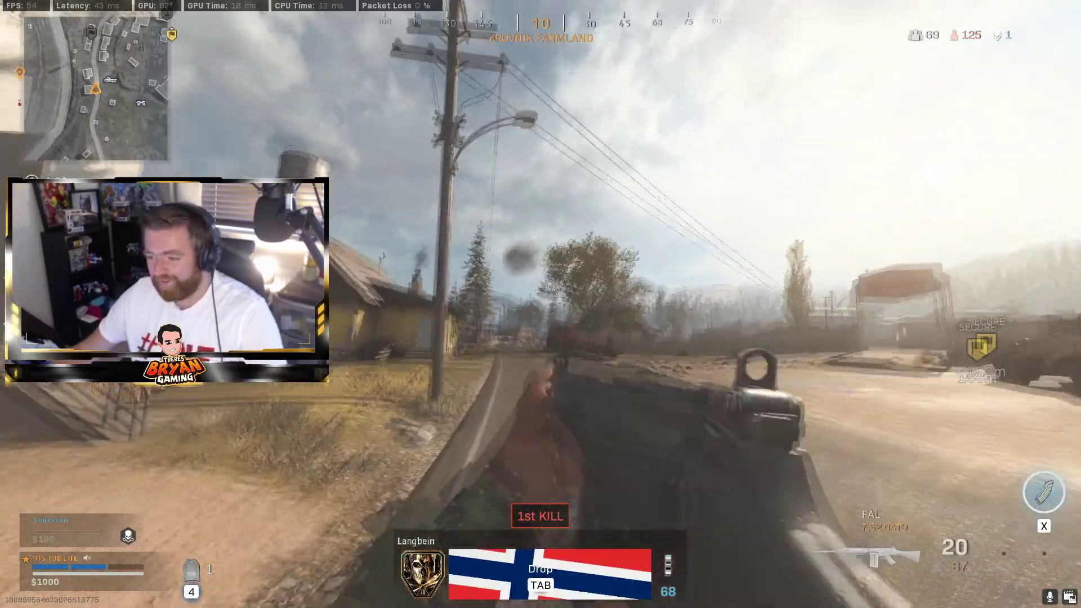
{"action": "key", "text": "shift"}
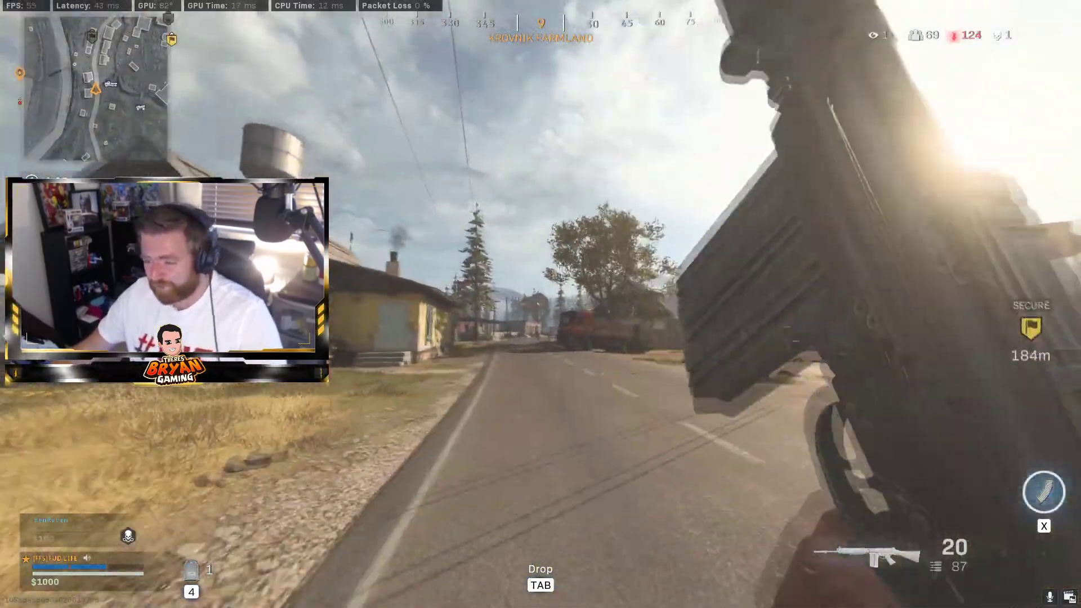